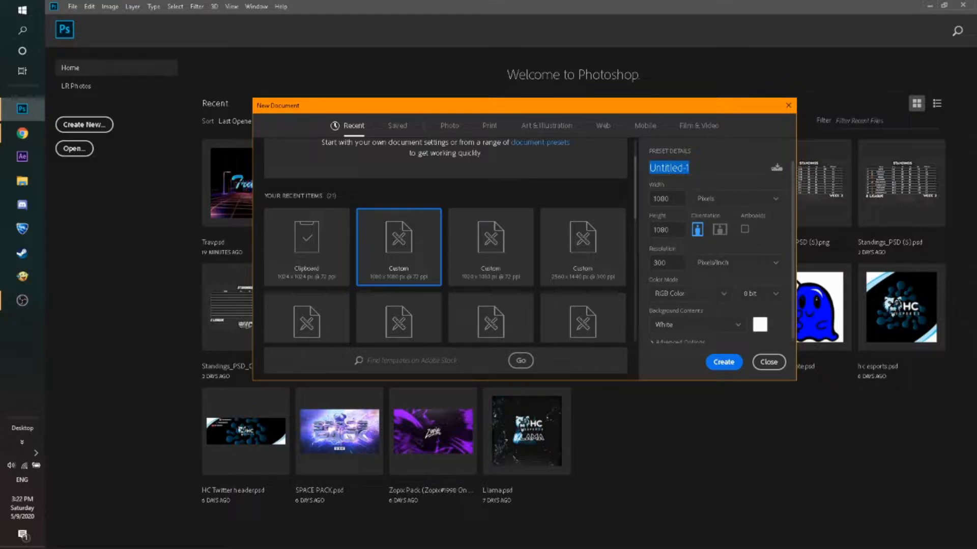
Create a new document named Tutorial at 1080 × 1080 pixels and 300 pixels/inch with a white background
key("Tab")
key("Tab")
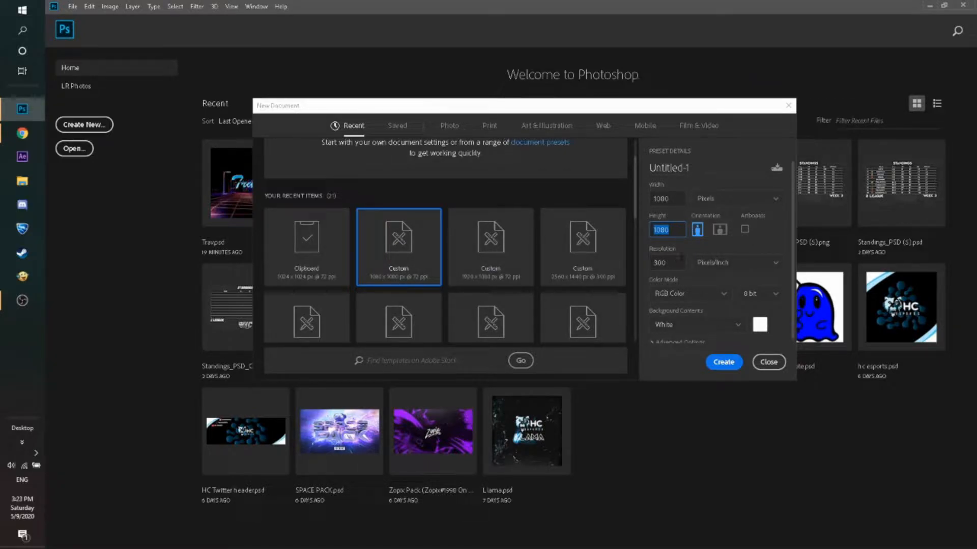
key("Tab")
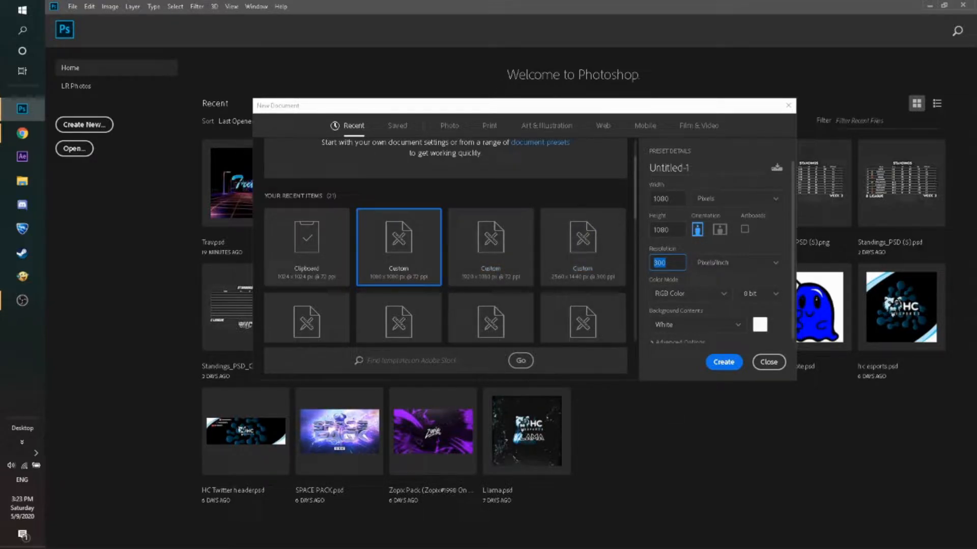
left_click(735, 165)
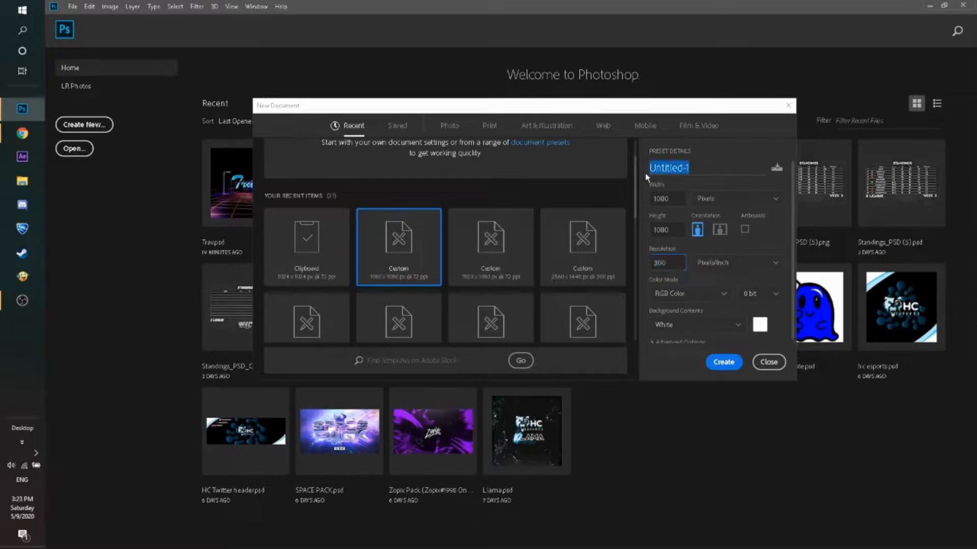
type("Tutorial")
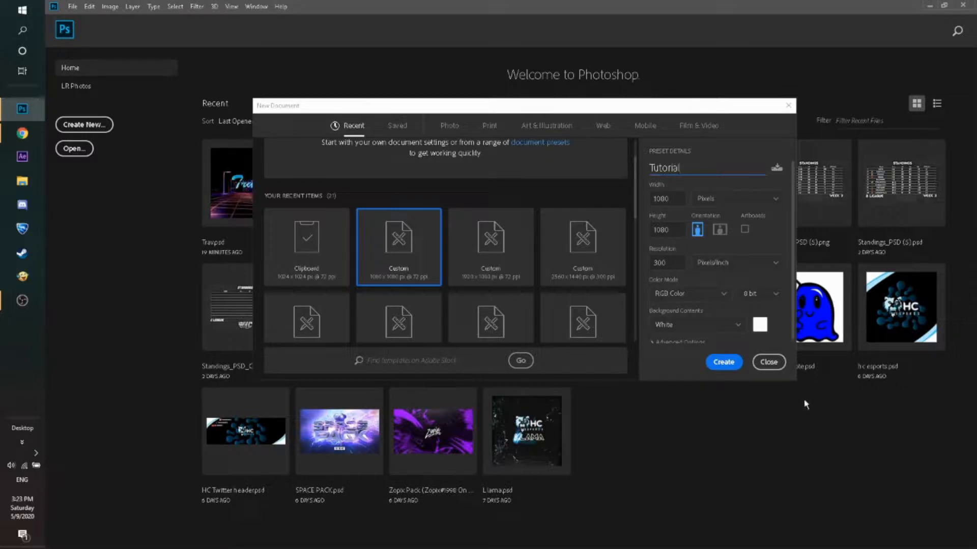
left_click(724, 365)
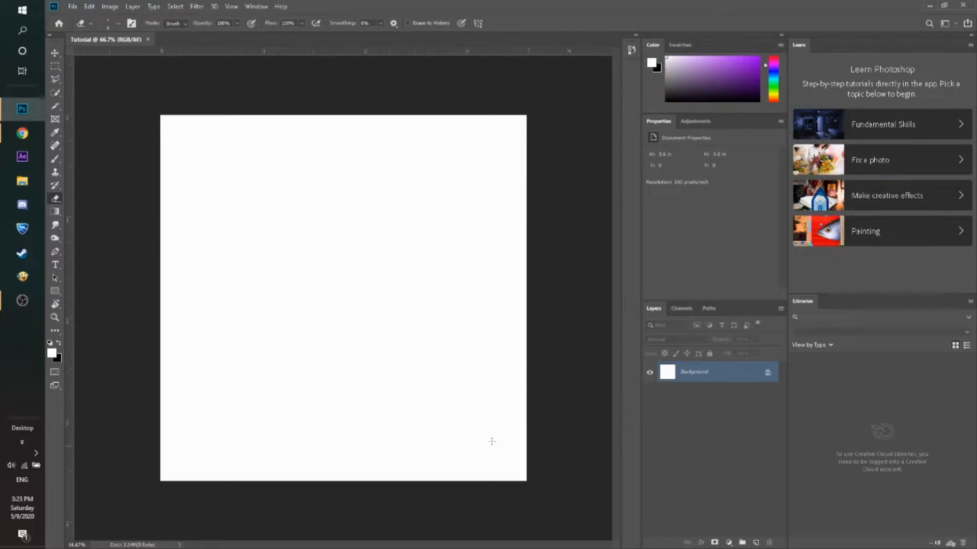
Switch to Chrome, search images for "rocket league backgrounds" and copy the Wallpaper Cave picture of the stadium goal
left_click(37, 132)
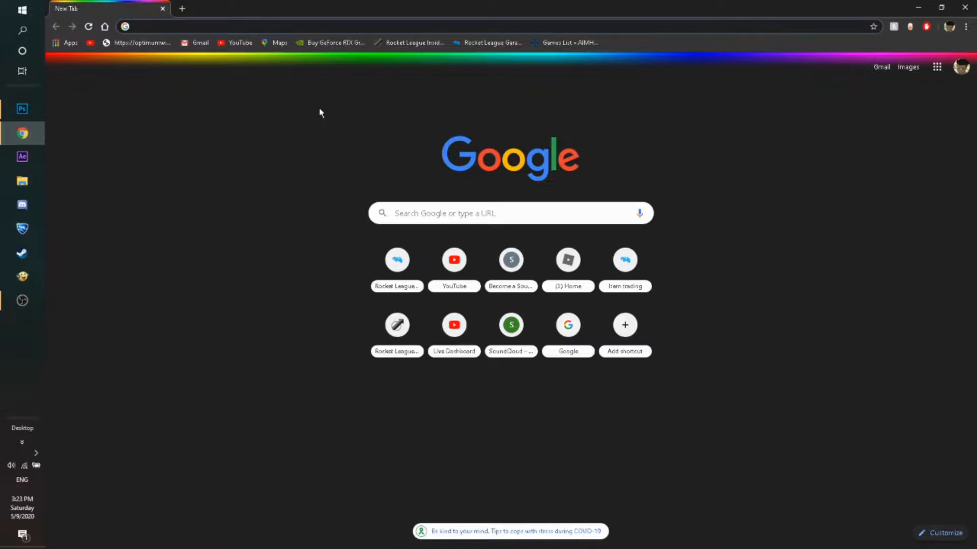
type("Rocket League ")
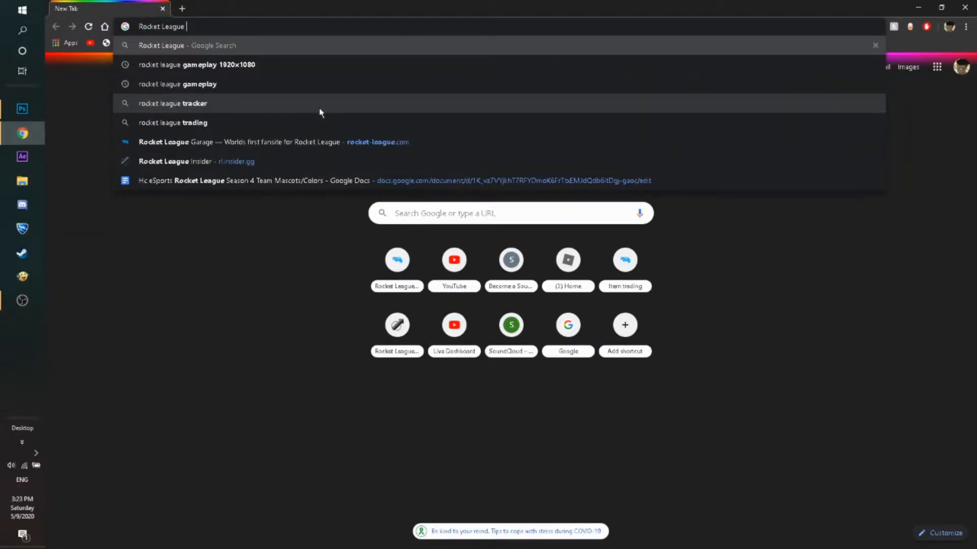
type("backgro")
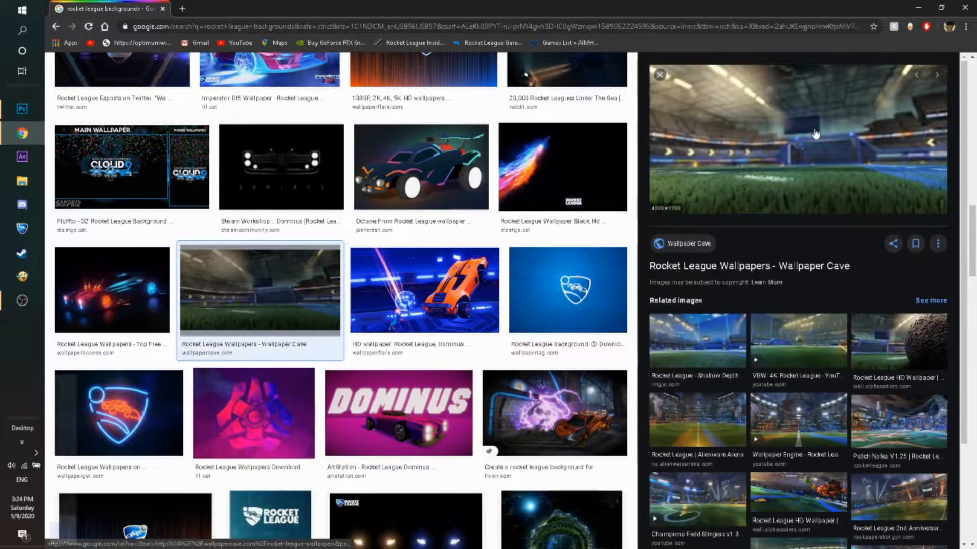
right_click(757, 151)
left_click(826, 251)
Switch to Photoshop, paste the stadium image into the Tutorial document and position it so the goal and grass fill the canvas
left_click(22, 109)
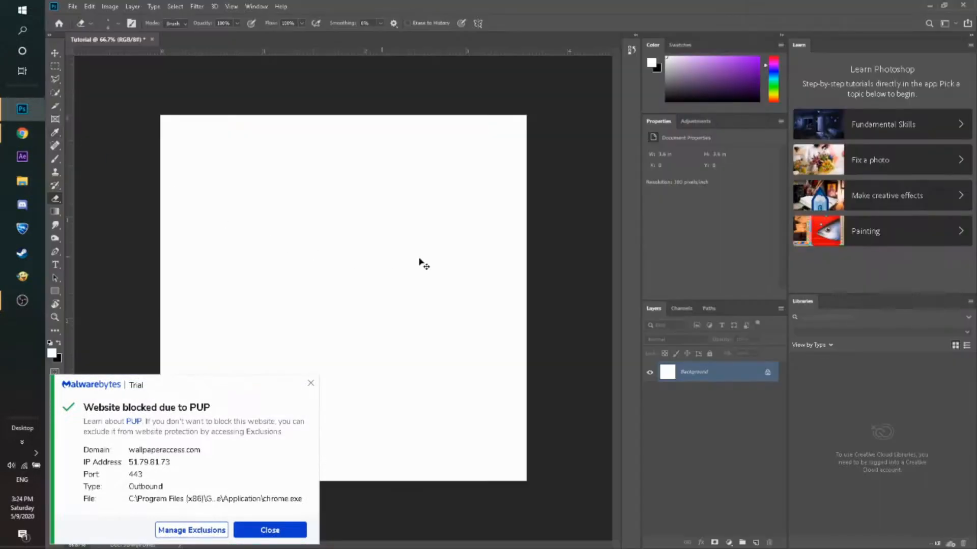
key("ctrl+v")
left_click(311, 385)
key("ctrl+t")
left_click_drag(459, 359, 298, 130)
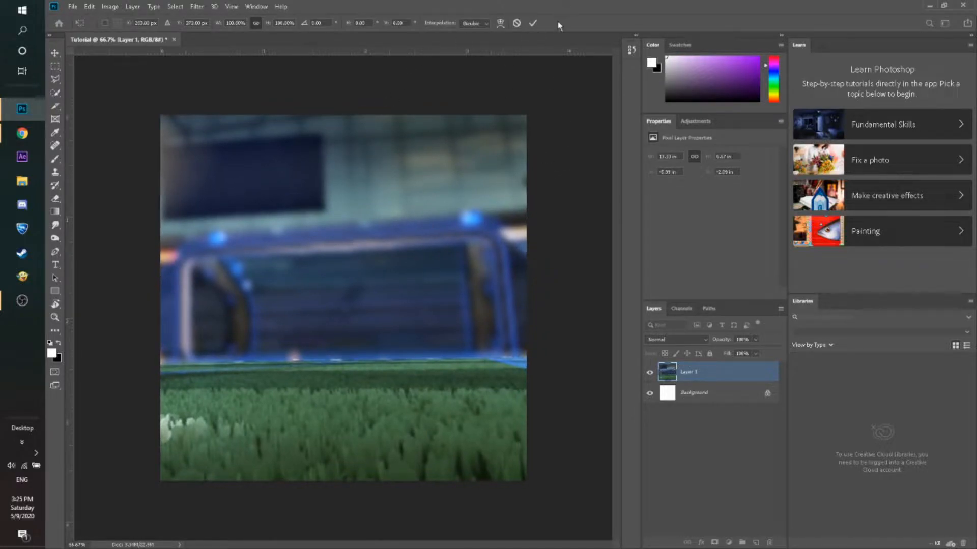
left_click(533, 23)
key("e")
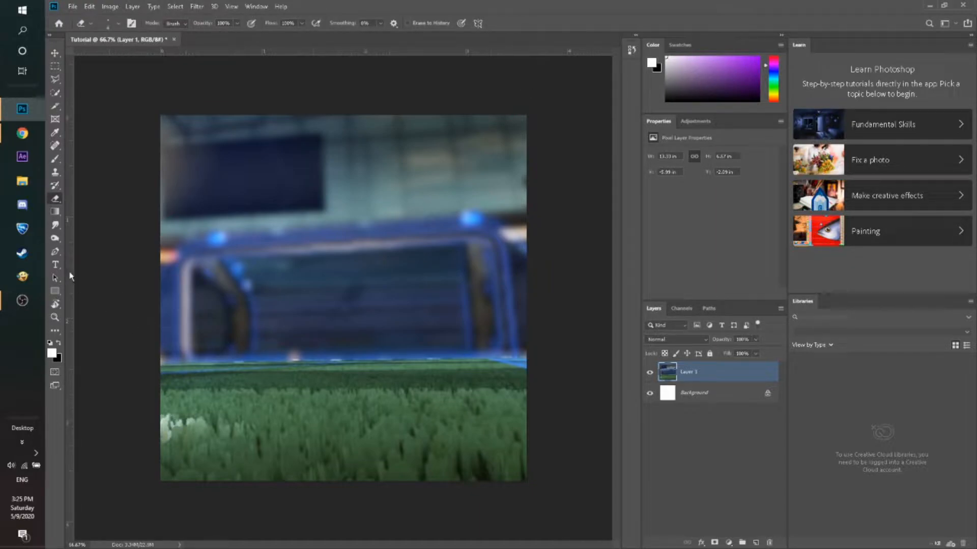
Open the recent file KILLER PACK by killoxs .psd and dismiss the missing fonts dialog without resolving any fonts
left_click(73, 6)
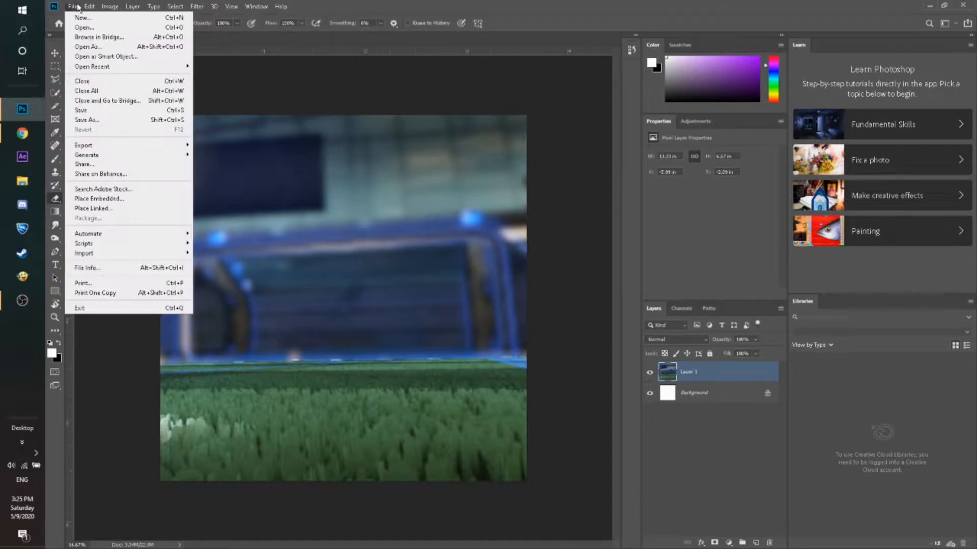
mouse_move(102, 66)
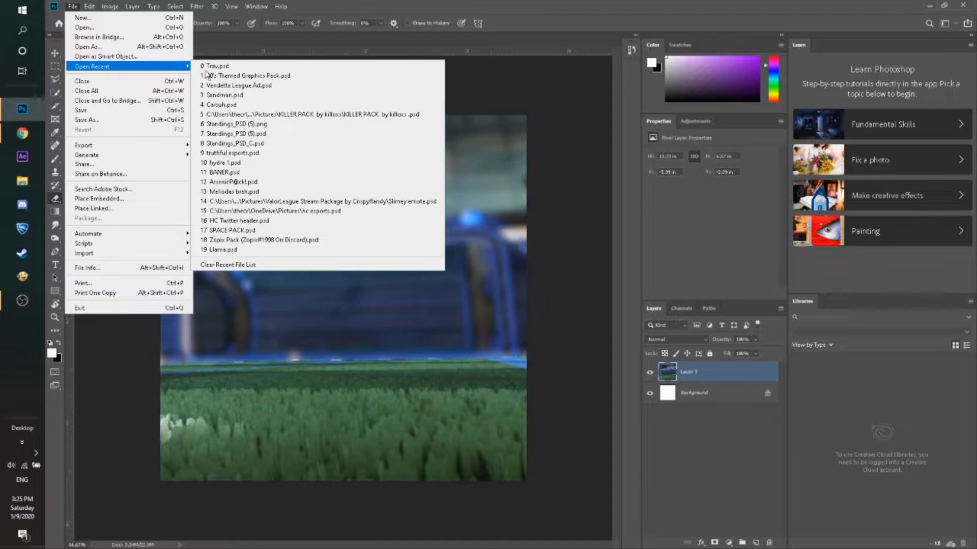
left_click(361, 113)
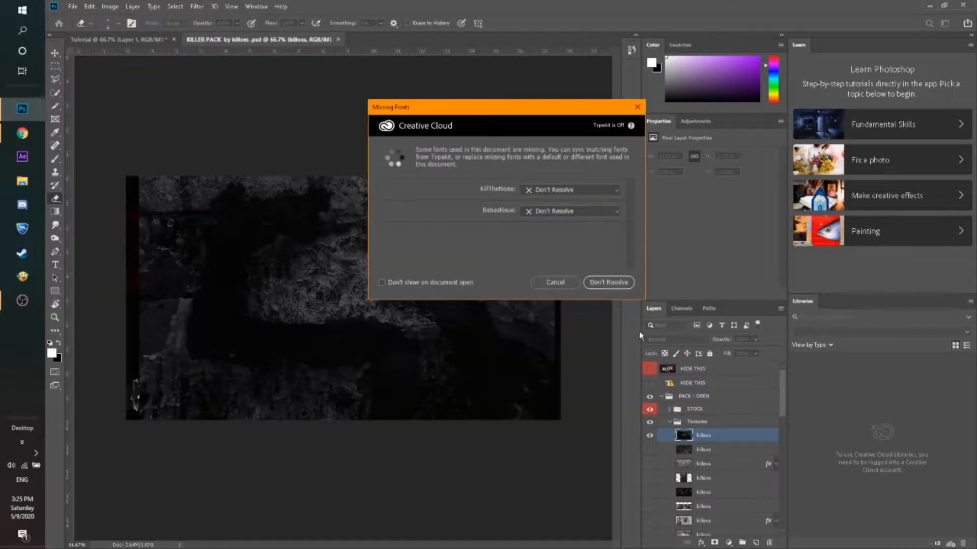
left_click(560, 284)
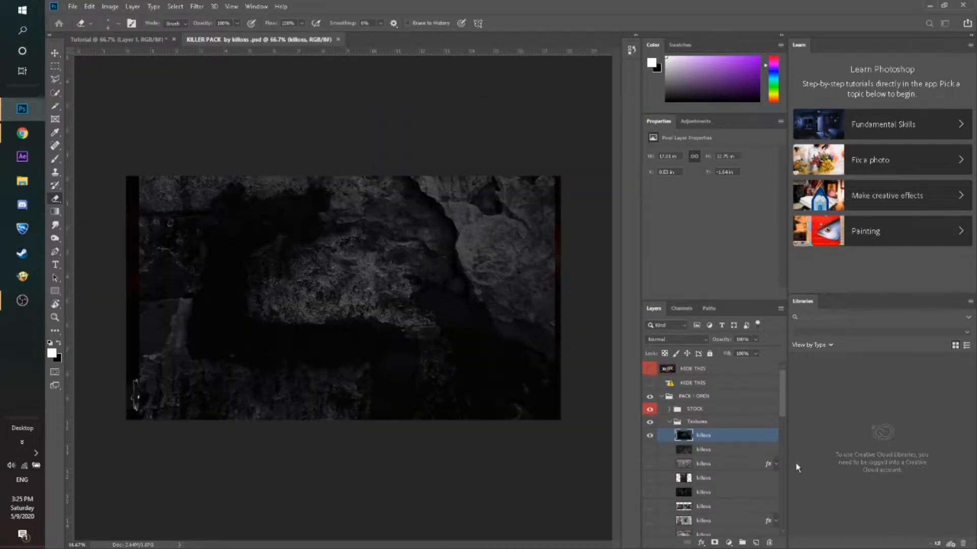
Hide the visible texture layer, collapse the Textures group and expand the particles group
left_click(650, 436)
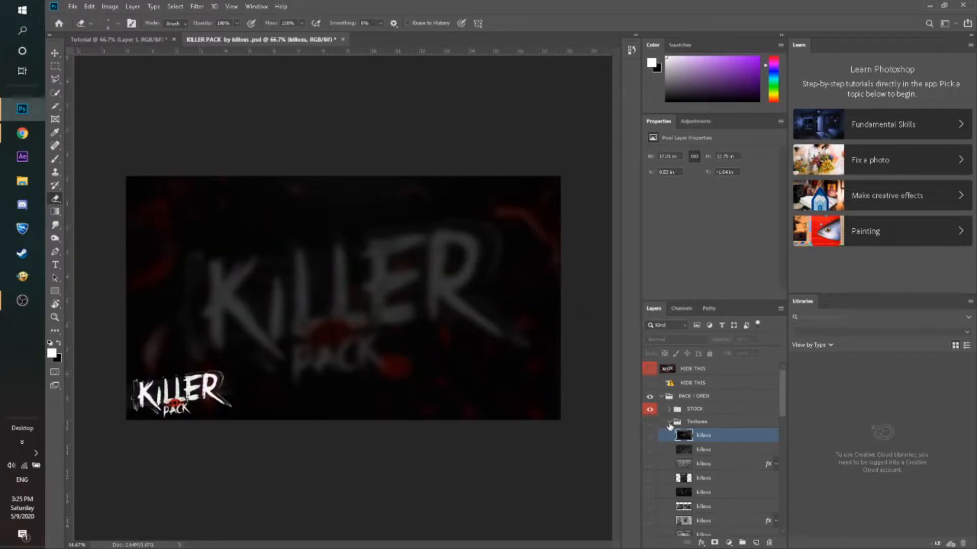
left_click(670, 422)
left_click(668, 456)
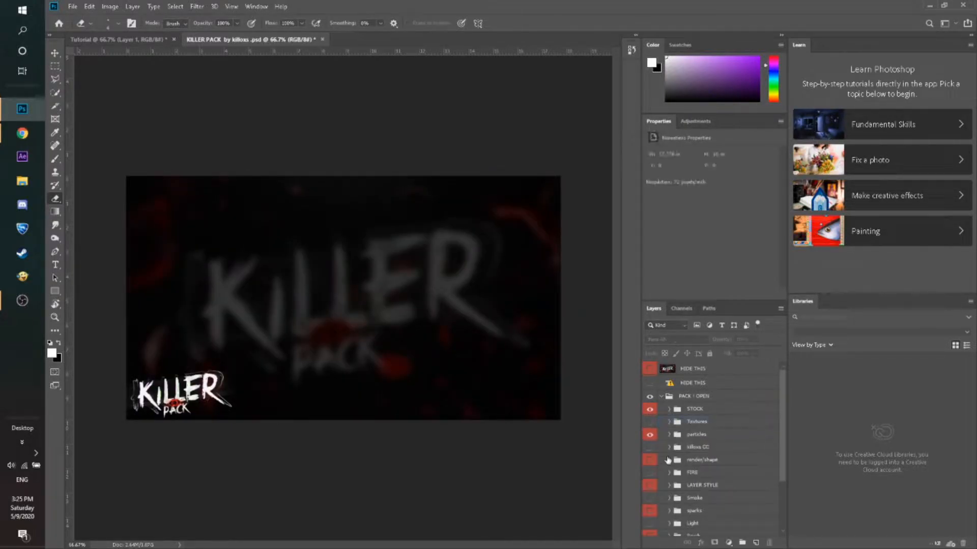
left_click(675, 436)
left_click(669, 436)
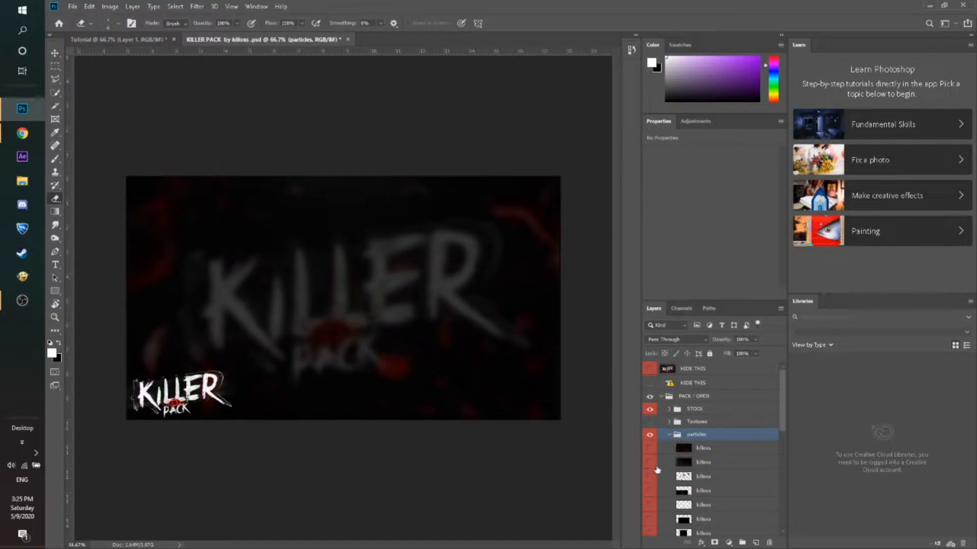
Preview the particle layers one by one in the particles group, leaving only the orange fire sparks layer visible
left_click(650, 490)
left_click(650, 490)
left_click(650, 491)
left_click(650, 490)
left_click(650, 505)
left_click(650, 505)
scroll(650, 493, "down", 4)
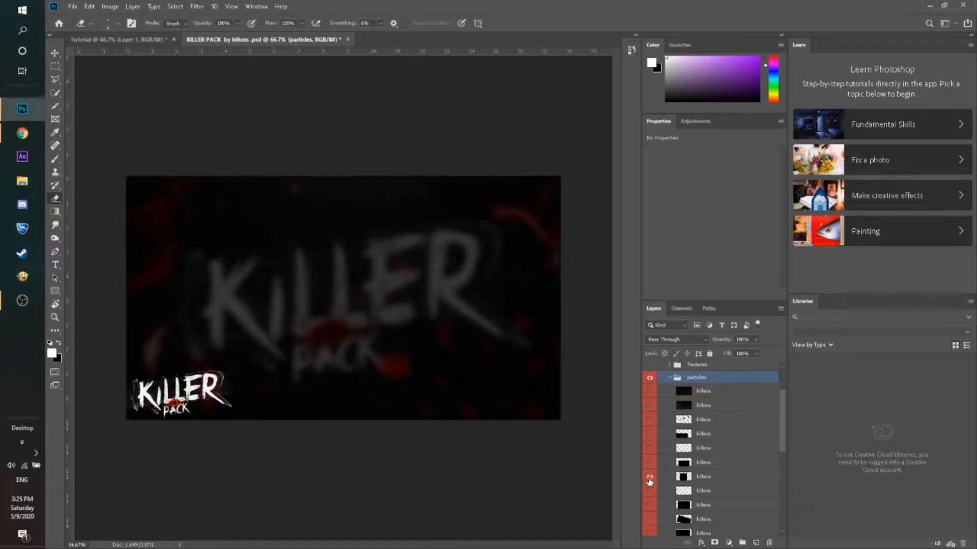
left_click(650, 480)
left_click(649, 491)
left_click(657, 506)
left_click(651, 505)
left_click(651, 505)
left_click(650, 520)
left_click(650, 520)
left_click(650, 506)
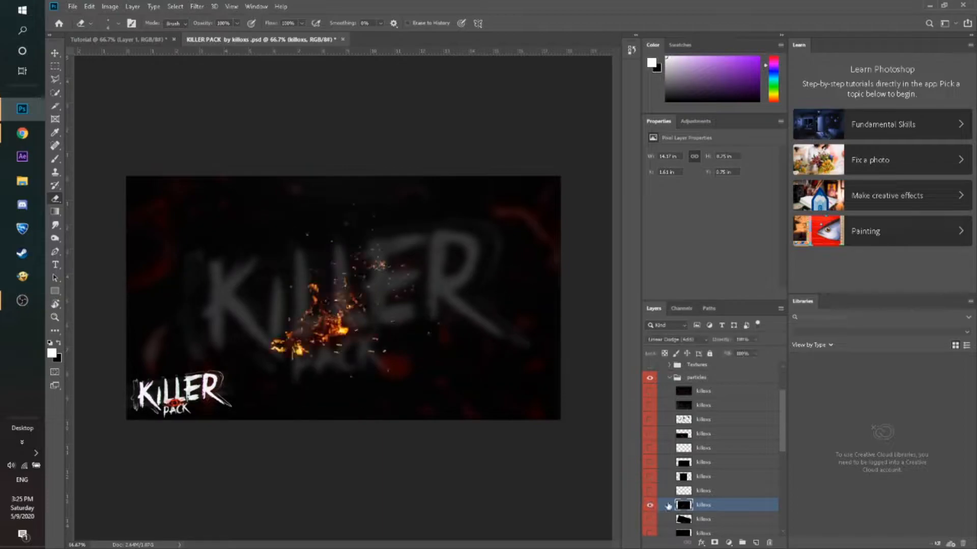
Duplicate the orange fire sparks layer into the Tutorial document
right_click(719, 504)
left_click(758, 128)
left_click(436, 176)
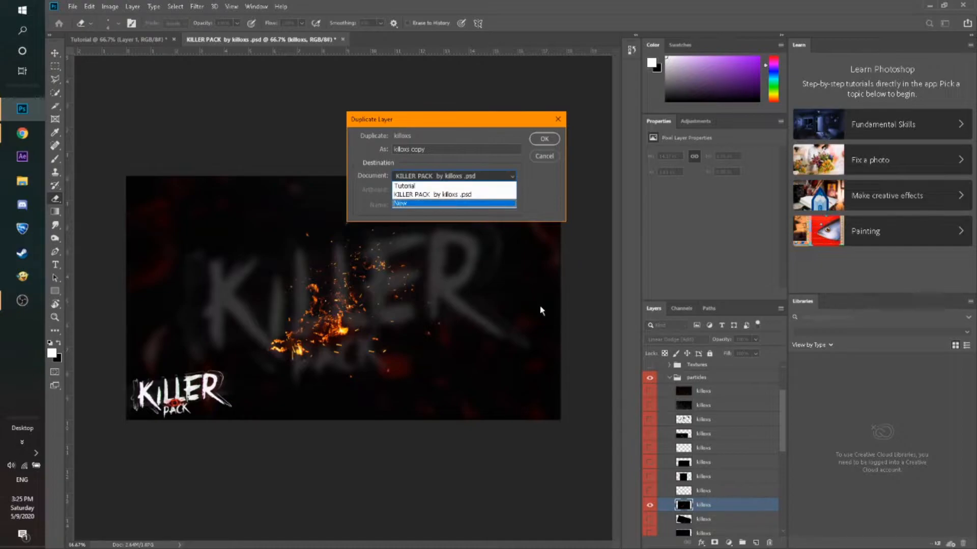
left_click(425, 188)
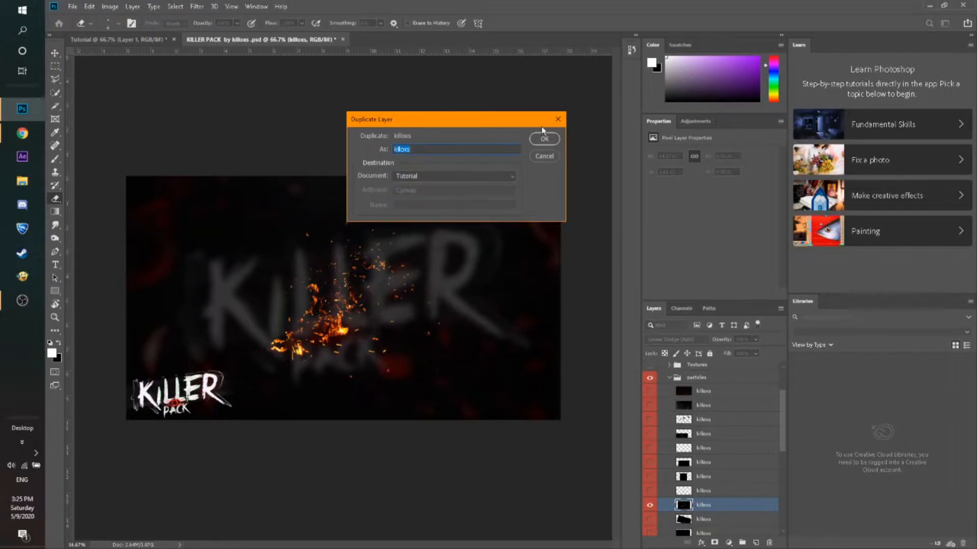
left_click(543, 140)
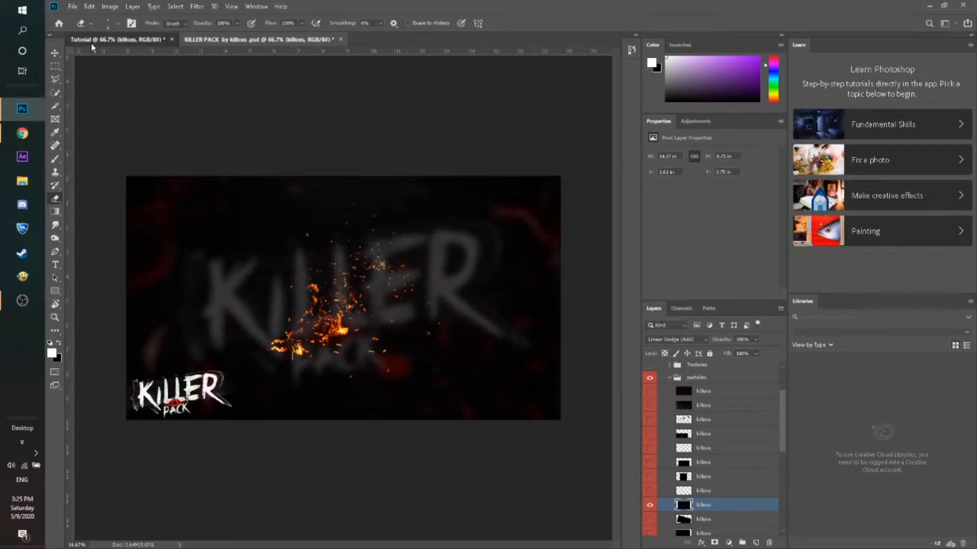
In the Tutorial document, enlarge the fire sparks layer and position it over the grass in the lower part of the canvas
left_click(91, 41)
key("ctrl+t")
left_click_drag(404, 316, 305, 476)
left_click_drag(447, 402, 682, 313)
mouse_move(472, 326)
left_mouse_down()
mouse_move(450, 313)
mouse_move(333, 330)
mouse_move(323, 360)
left_mouse_up()
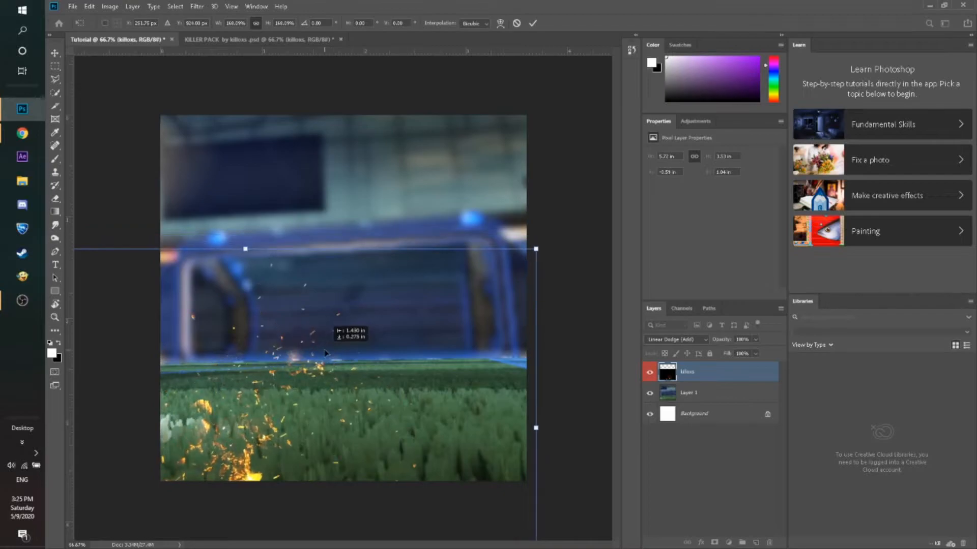
left_click(533, 23)
key("e")
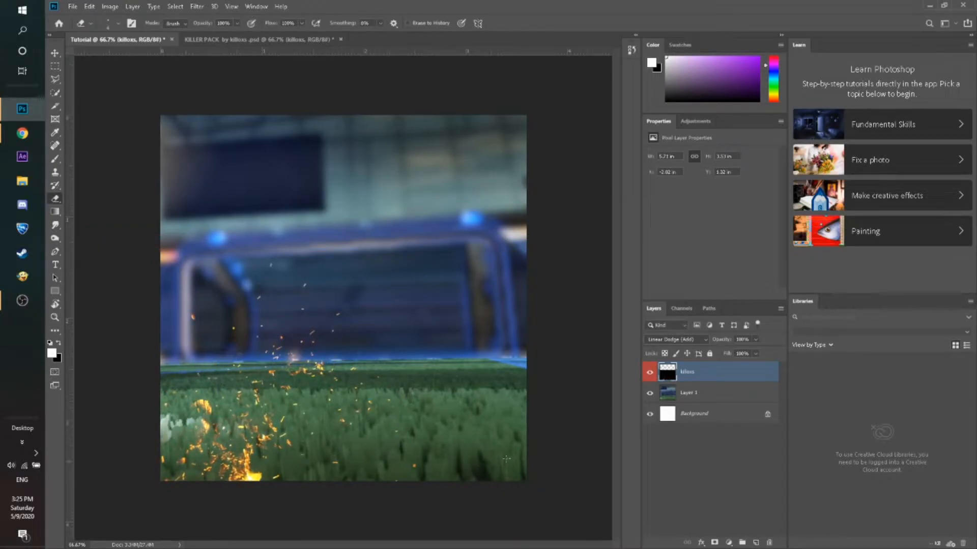
key("ctrl+t")
mouse_move(330, 351)
left_mouse_down()
mouse_move(335, 369)
mouse_move(316, 308)
mouse_move(328, 350)
mouse_move(402, 261)
mouse_move(420, 223)
mouse_move(391, 269)
mouse_move(392, 308)
left_mouse_up()
Scale the stadium background layer down to about 9.2 in wide and reposition it so it still covers the whole canvas
left_click(689, 392)
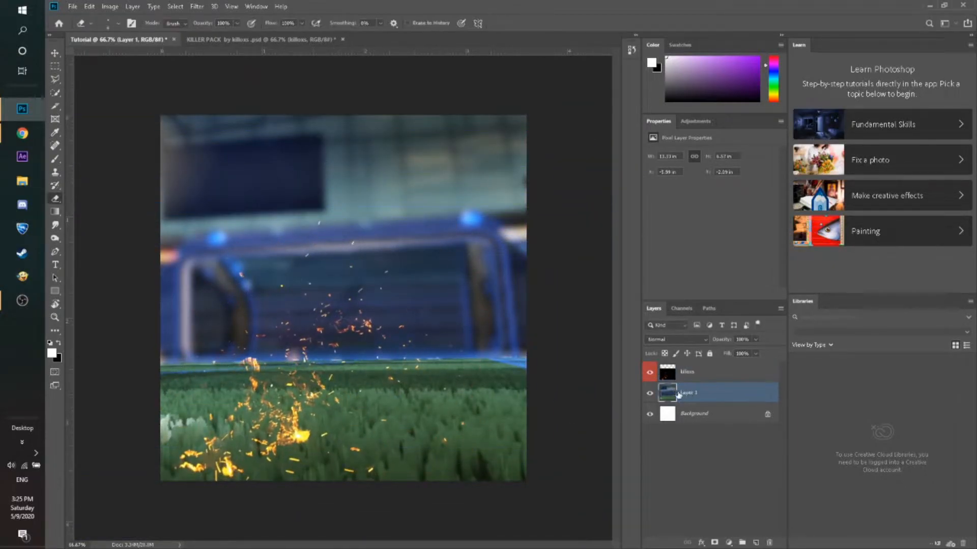
key("z")
left_click_drag(293, 347, 236, 343)
left_click_drag(295, 330, 274, 328)
key("ctrl+t")
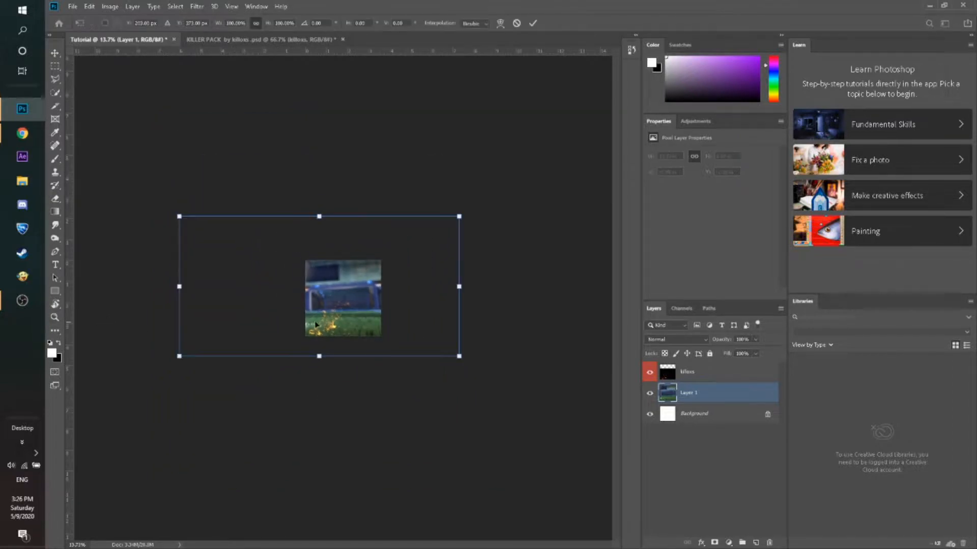
left_click_drag(318, 214, 326, 260)
left_click_drag(382, 324, 397, 305)
left_click(532, 24)
scroll(371, 364, "up", 9)
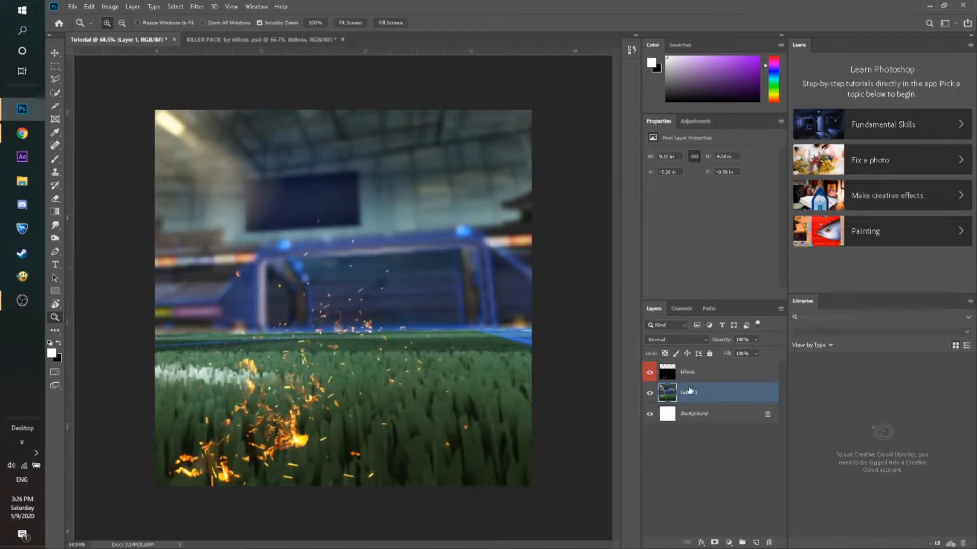
Delete the fire sparks layer from the Tutorial document and hide its source layer in the KILLER PACK document
left_click(707, 377)
key("Delete")
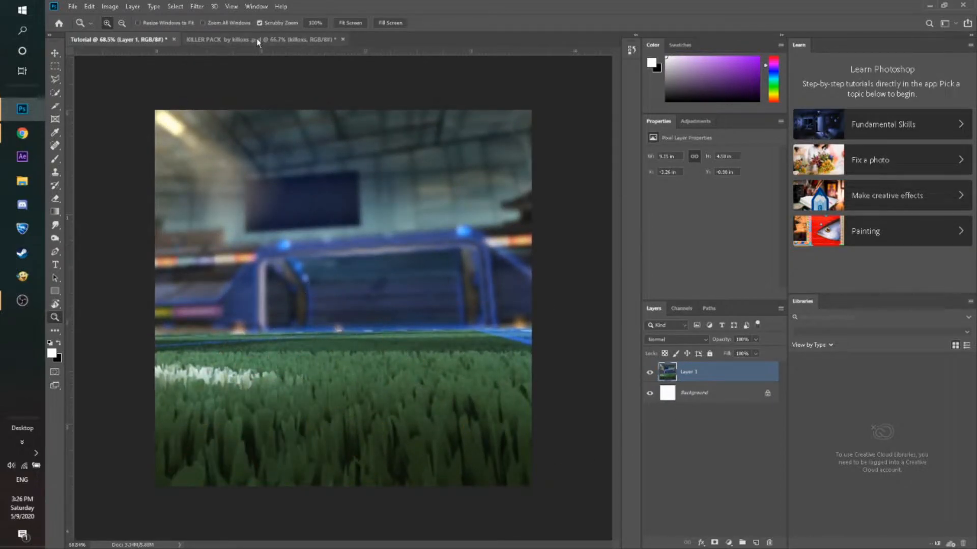
left_click(256, 40)
scroll(707, 460, "down", 1)
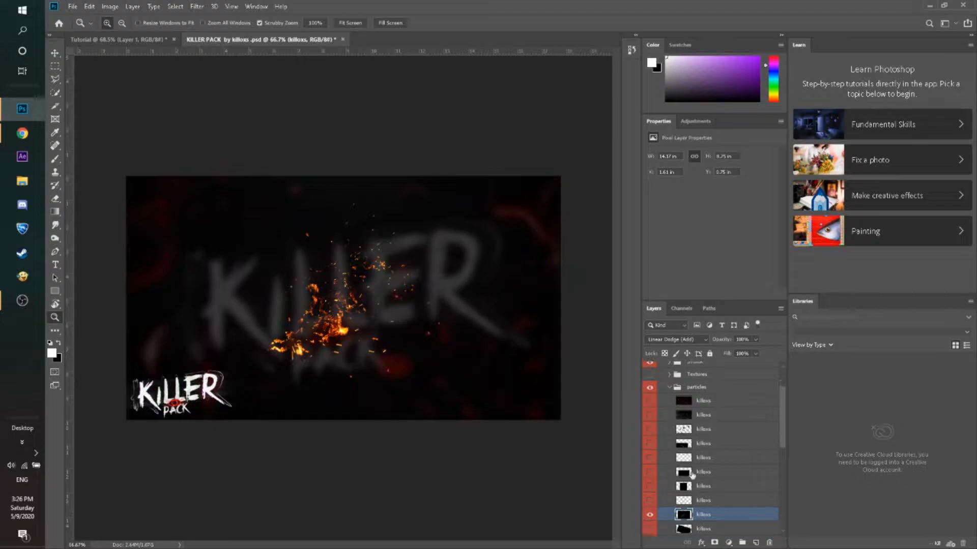
left_click(650, 514)
Compare the two leaf layers in the particles group, leaving only the one with the large bright green leaves visible
scroll(661, 496, "down", 5)
left_click(660, 486)
left_click(650, 501)
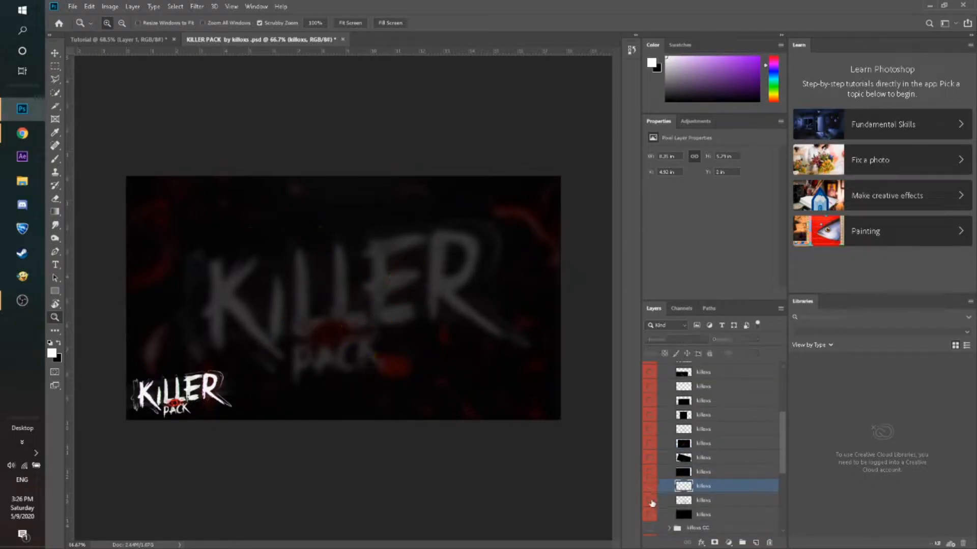
left_click(651, 487)
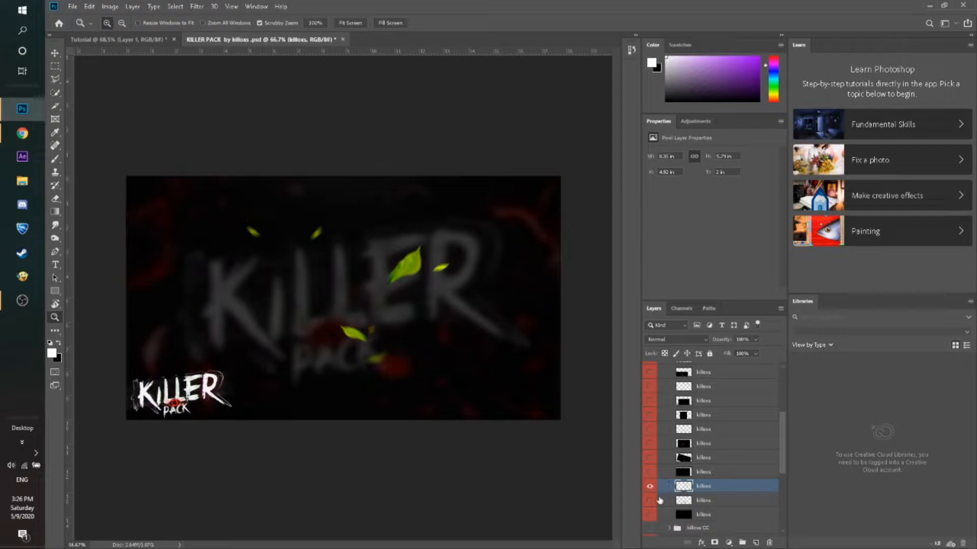
left_click(660, 500)
left_click(650, 500)
left_click(649, 486)
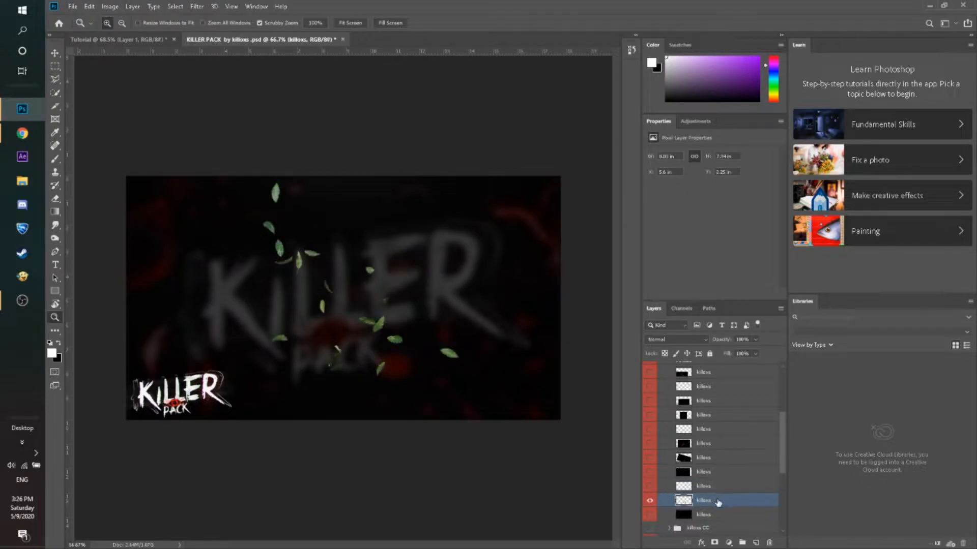
right_click(717, 502)
left_click(649, 482)
left_click(649, 486)
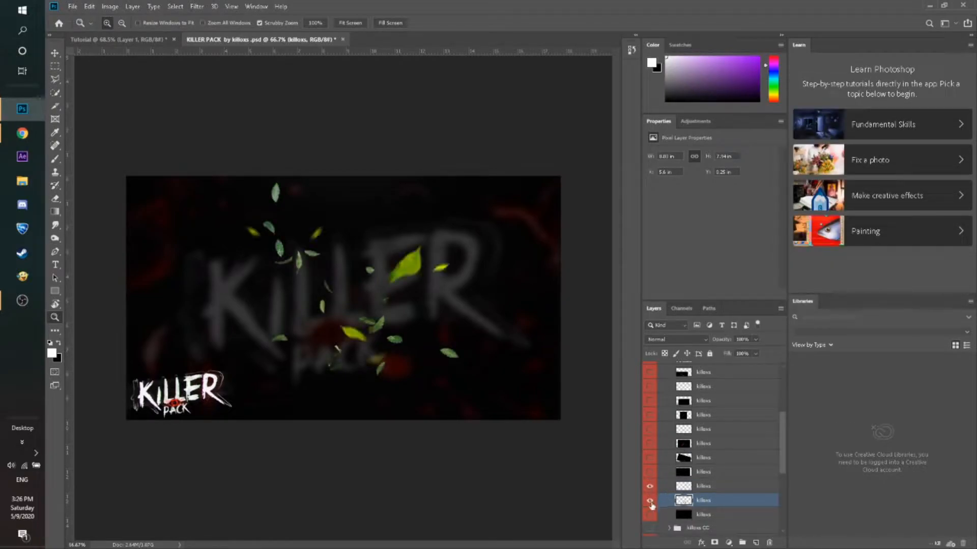
left_click(649, 500)
Duplicate the layer with the large bright green leaves from KILLER PACK into the Tutorial document
right_click(700, 491)
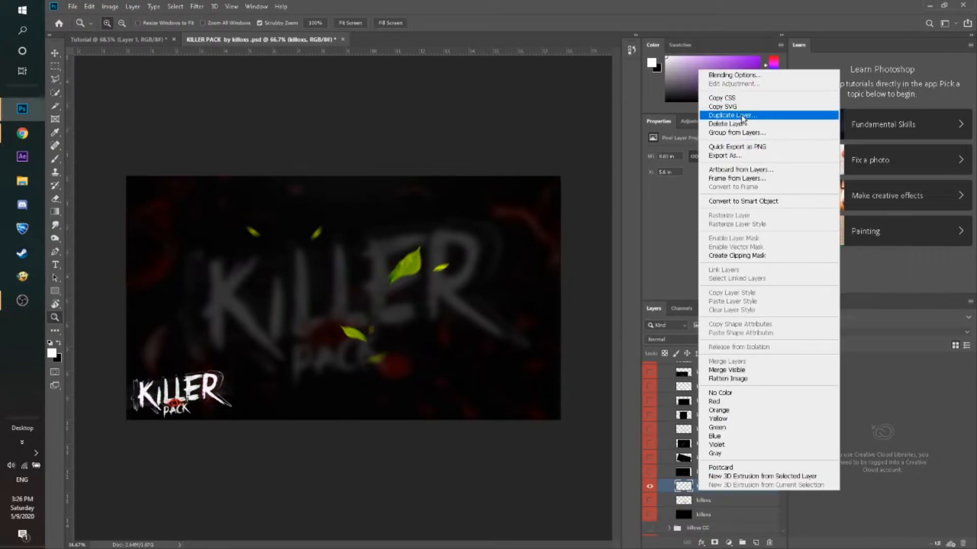
left_click(721, 119)
left_click(441, 176)
left_click(404, 186)
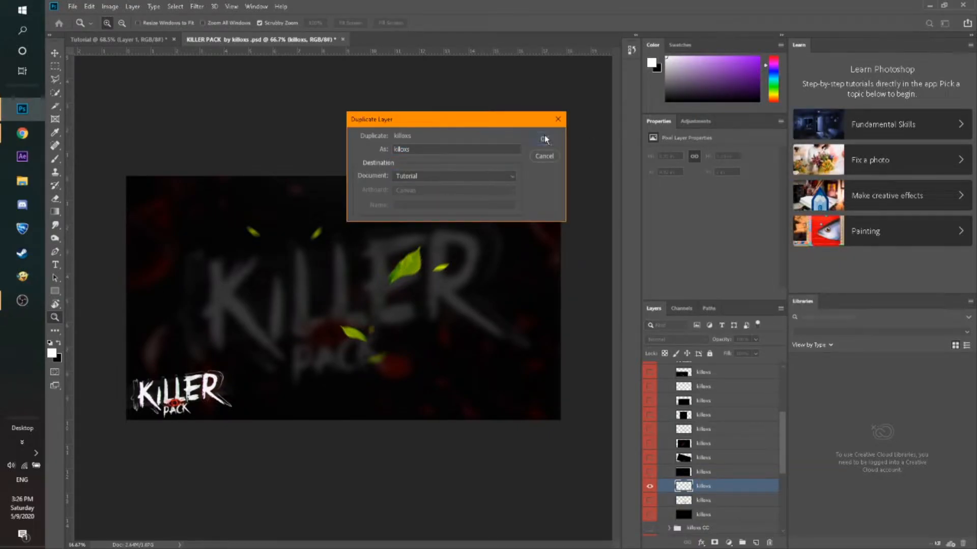
left_click(545, 139)
In the Tutorial document, move the leaves layer down so the leaves float around the middle of the canvas
key("ctrl+t")
left_click_drag(424, 217, 417, 305)
left_click(532, 23)
key("z")
left_click_drag(402, 385, 388, 378)
Add a Levels adjustment directly above the stadium layer with input levels 33, 1.03 and 247
left_click(698, 392)
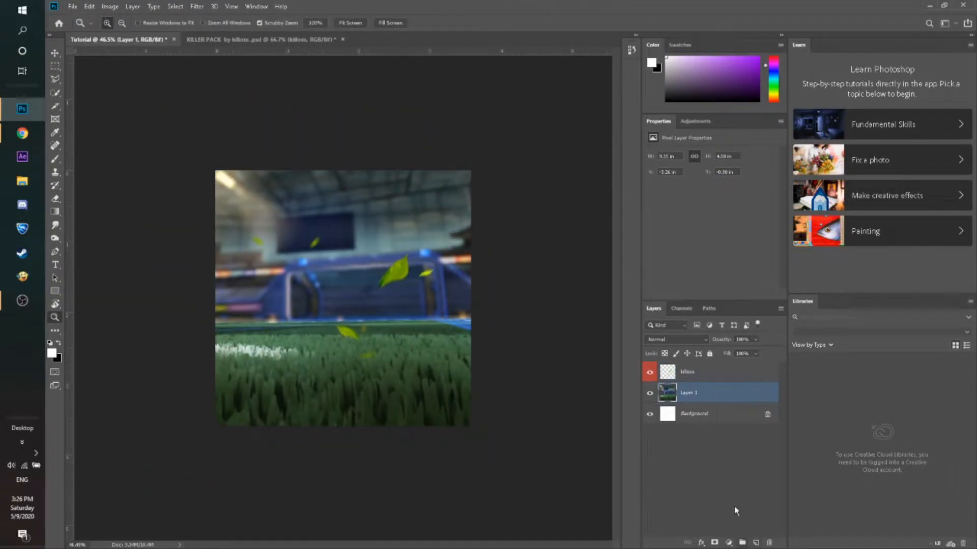
left_click(728, 543)
left_click(673, 514)
left_click(728, 544)
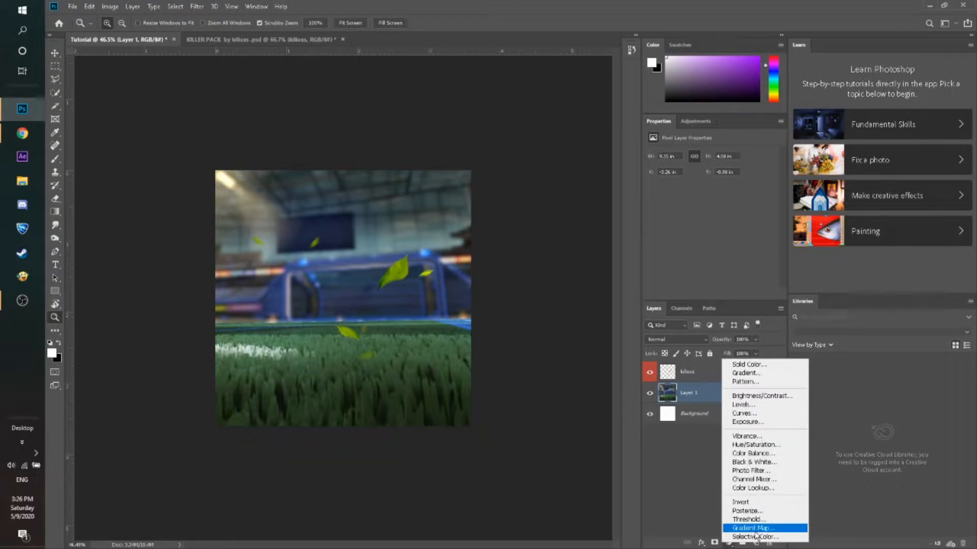
left_click(751, 405)
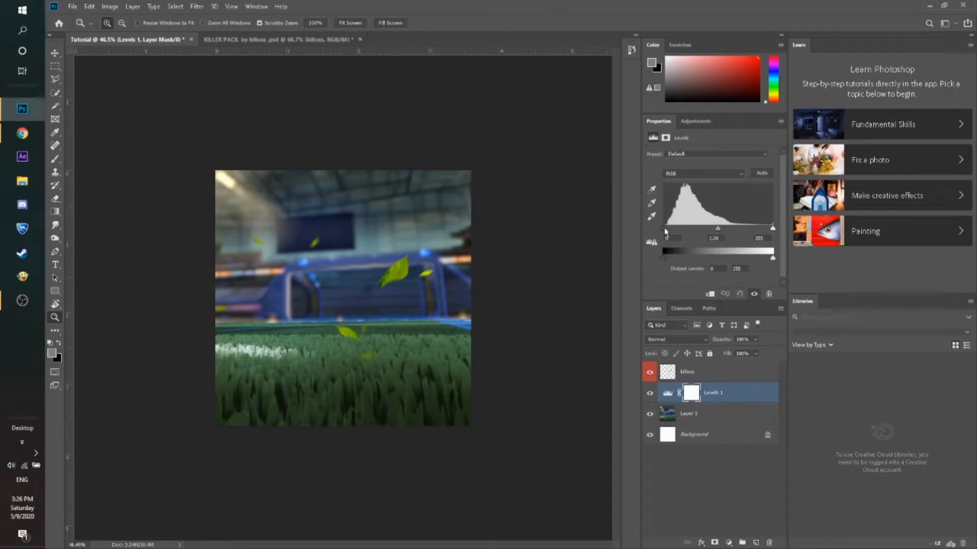
left_click_drag(665, 230, 771, 232)
left_click_drag(670, 232, 789, 234)
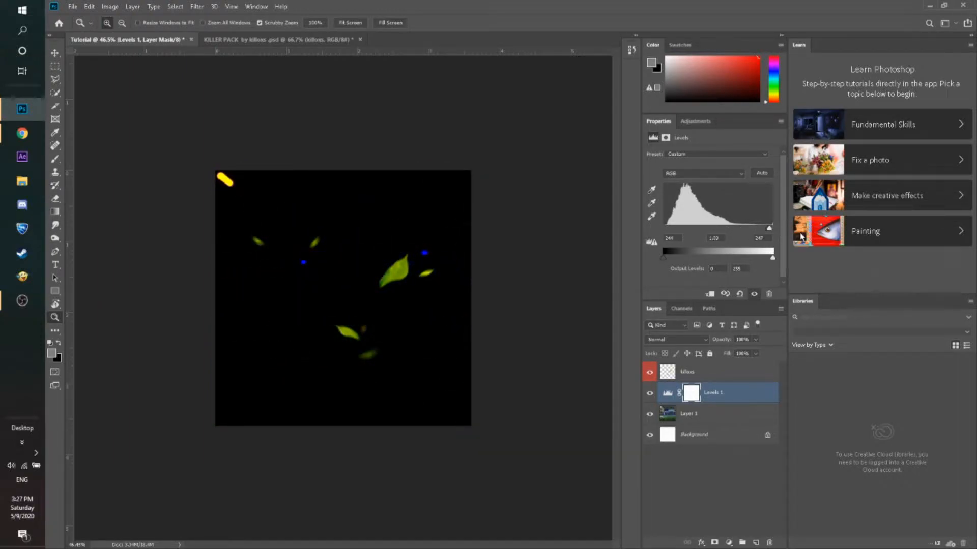
left_click_drag(783, 239, 676, 238)
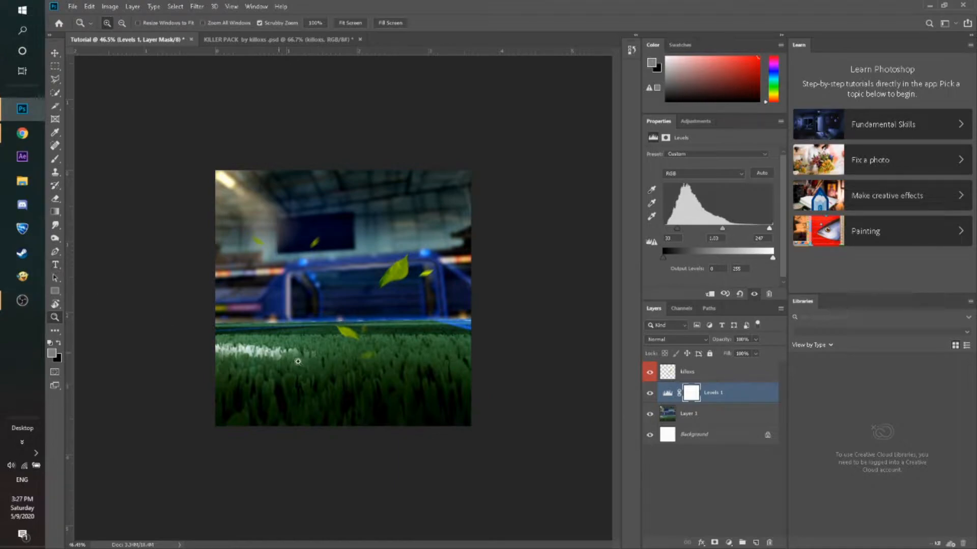
Add a Gradient Map adjustment directly above the stadium layer and open its gradient for editing
left_click(707, 379)
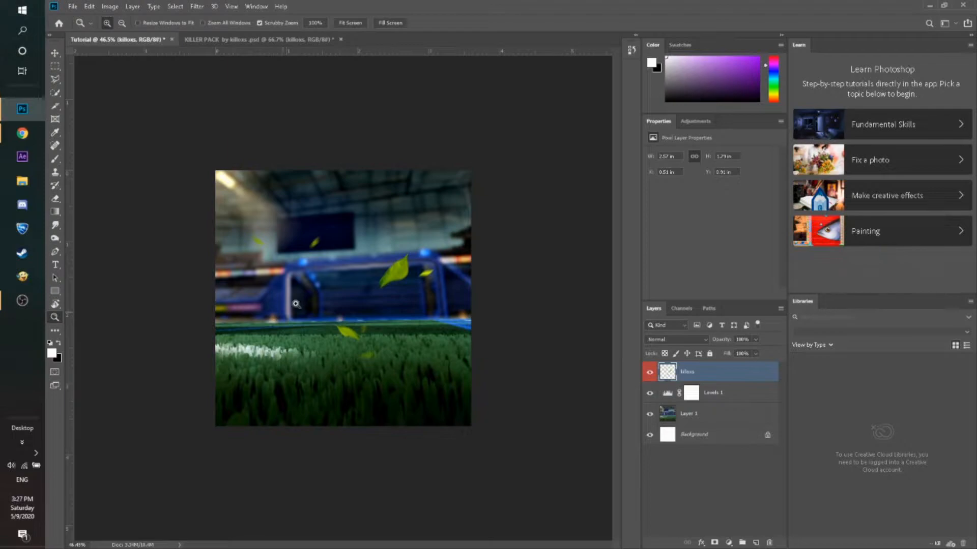
left_click(707, 418)
left_click(728, 543)
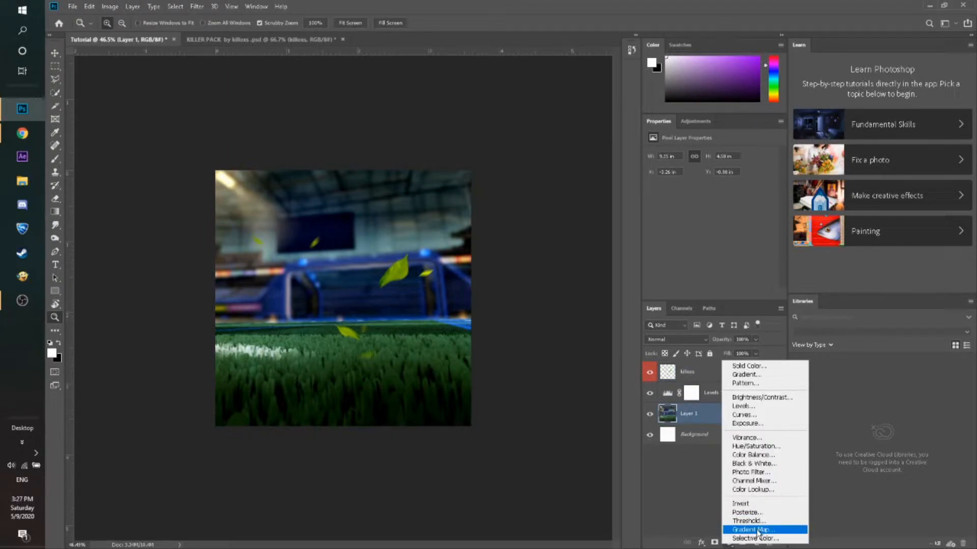
left_click(751, 530)
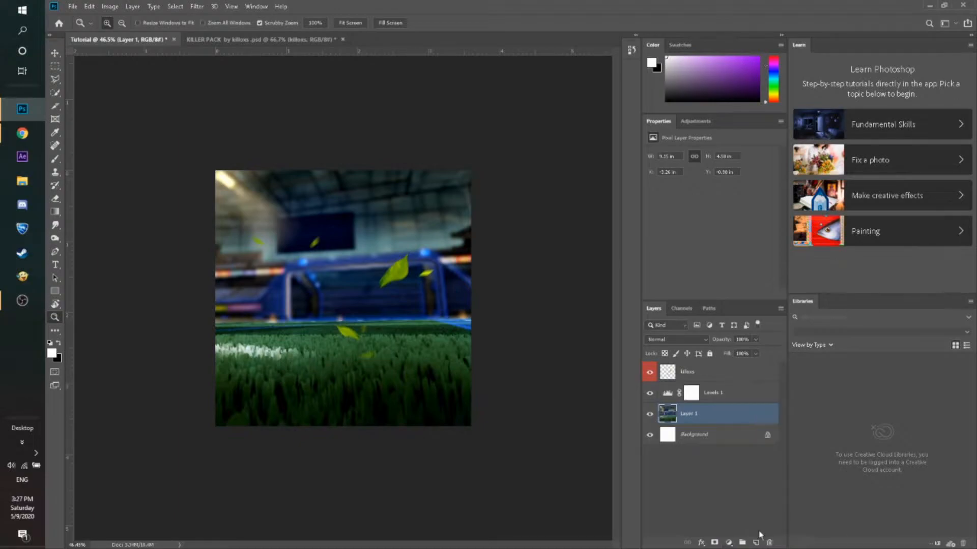
left_click(700, 157)
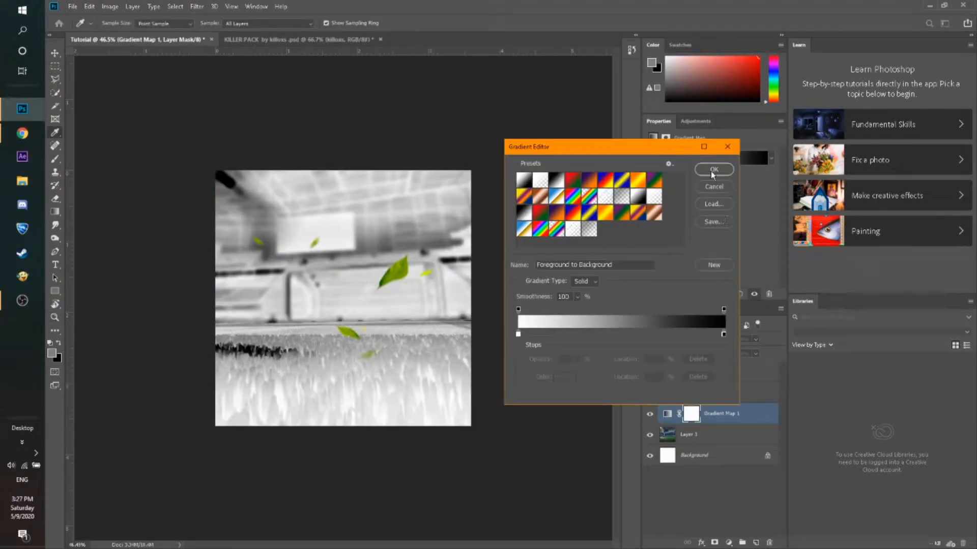
Set the gradient's starting color stop to black, 000000
double_click(518, 334)
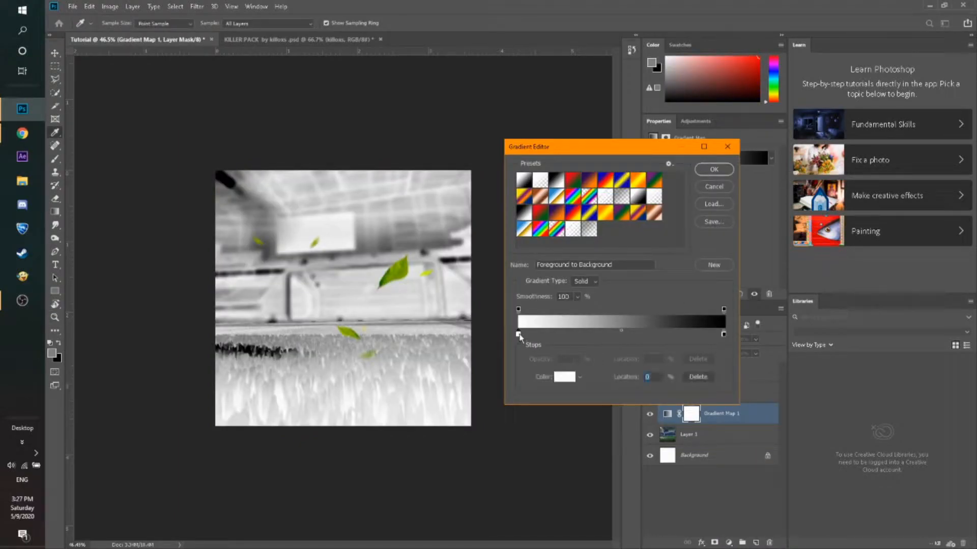
type("000000")
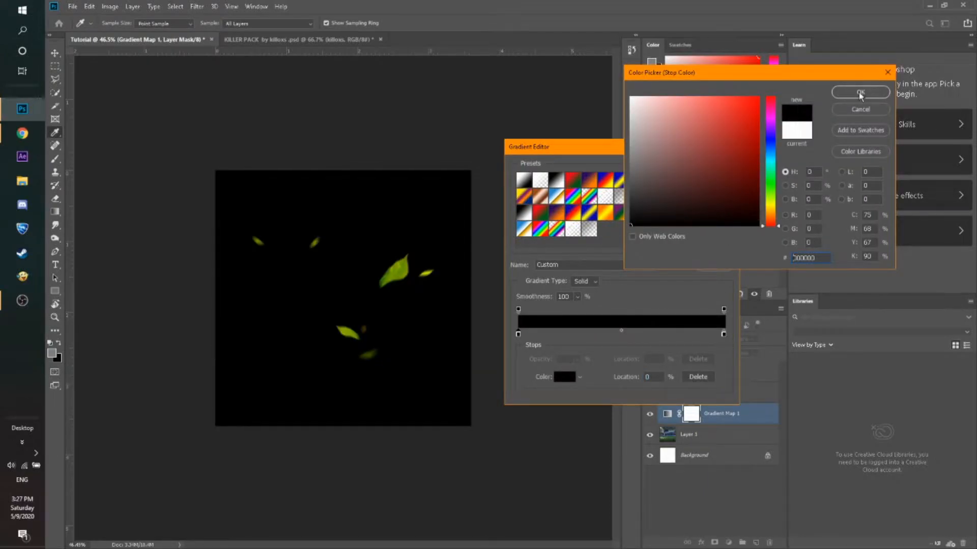
left_click(860, 92)
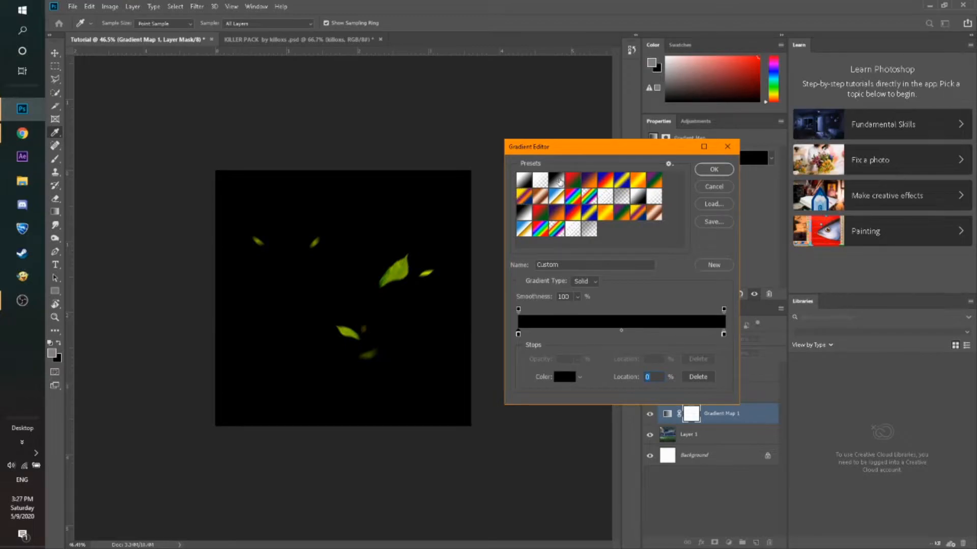
Apply the Black, White preset to the gradient map and change its end stop to lime green, a2ff00
left_click(559, 182)
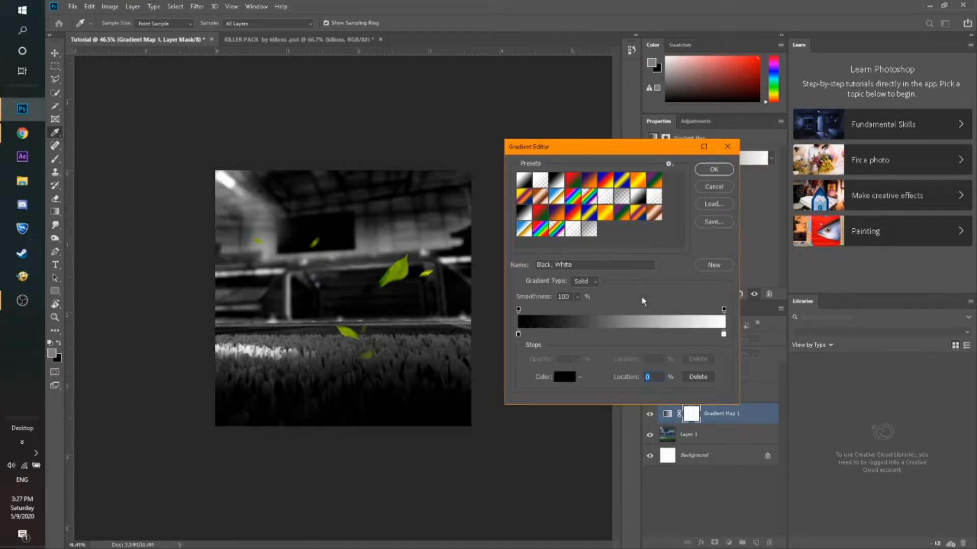
double_click(724, 334)
mouse_move(736, 150)
left_mouse_down()
mouse_move(751, 92)
mouse_move(763, 93)
left_mouse_up()
mouse_move(774, 155)
left_mouse_down()
mouse_move(771, 118)
mouse_move(771, 141)
left_mouse_up()
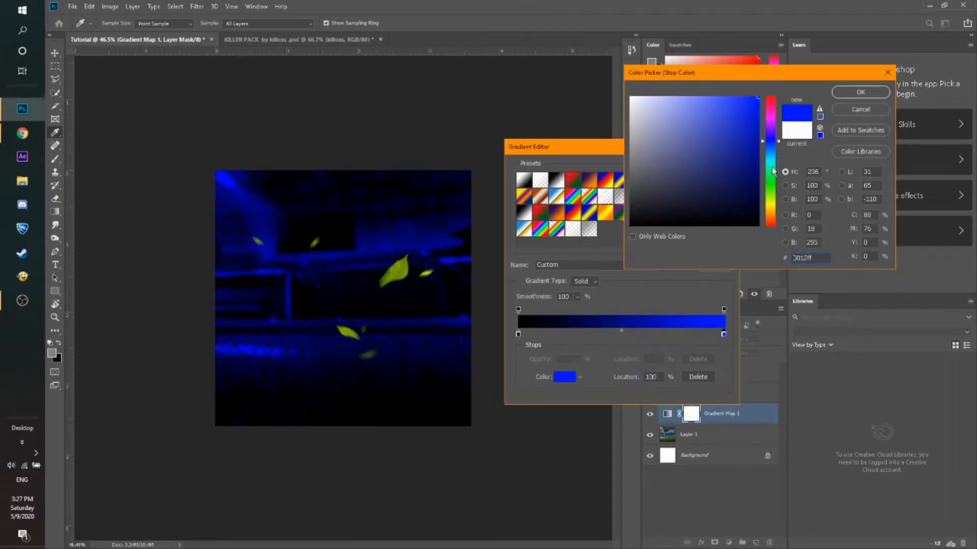
left_click(772, 183)
left_click(777, 192)
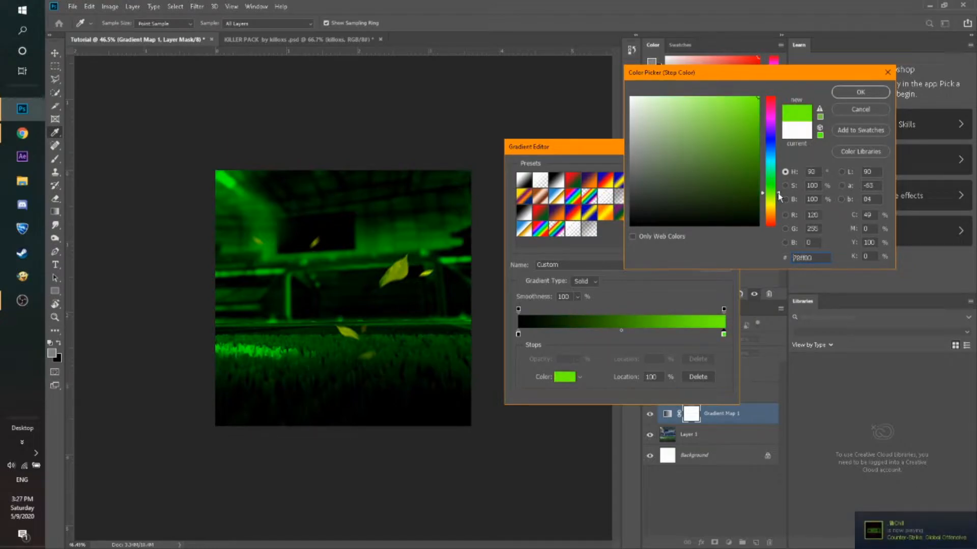
left_click(777, 197)
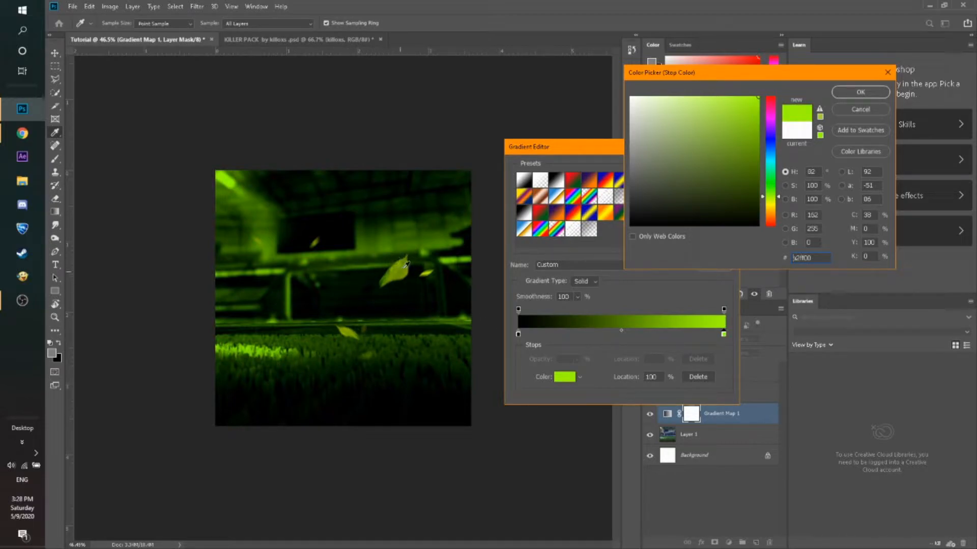
left_click(867, 93)
left_click(726, 172)
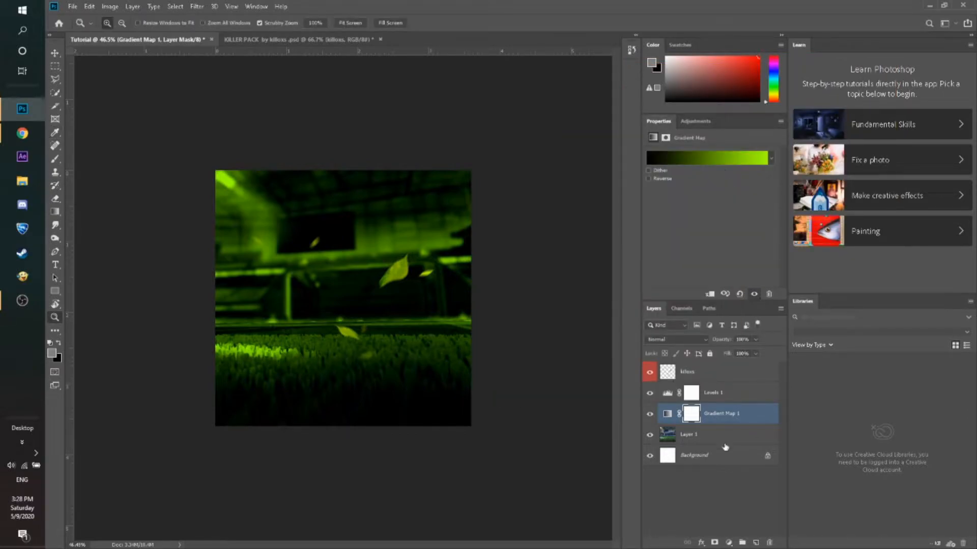
Create a new layer above the leaves layer and add the white text "T" near the middle of the canvas
left_click(715, 395)
left_click(712, 372)
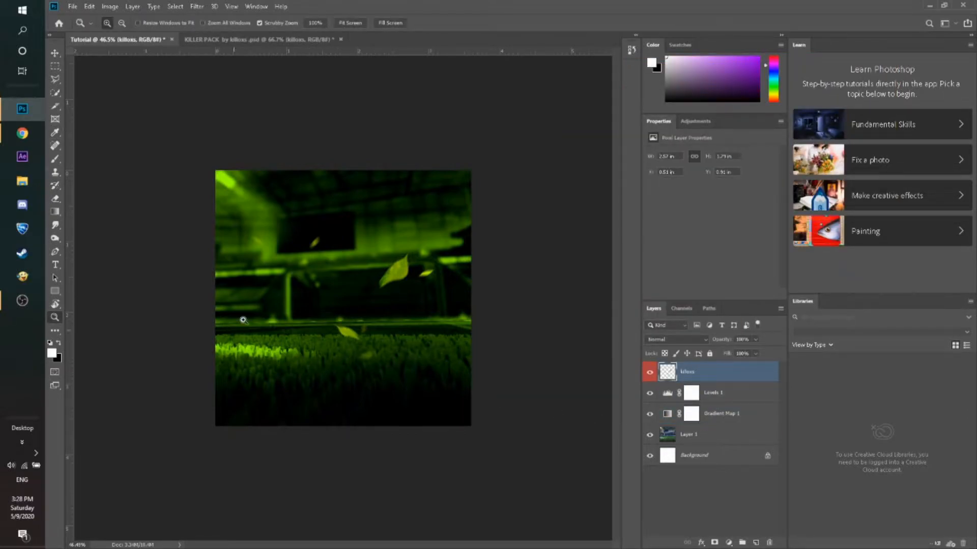
left_click_drag(294, 276, 318, 275)
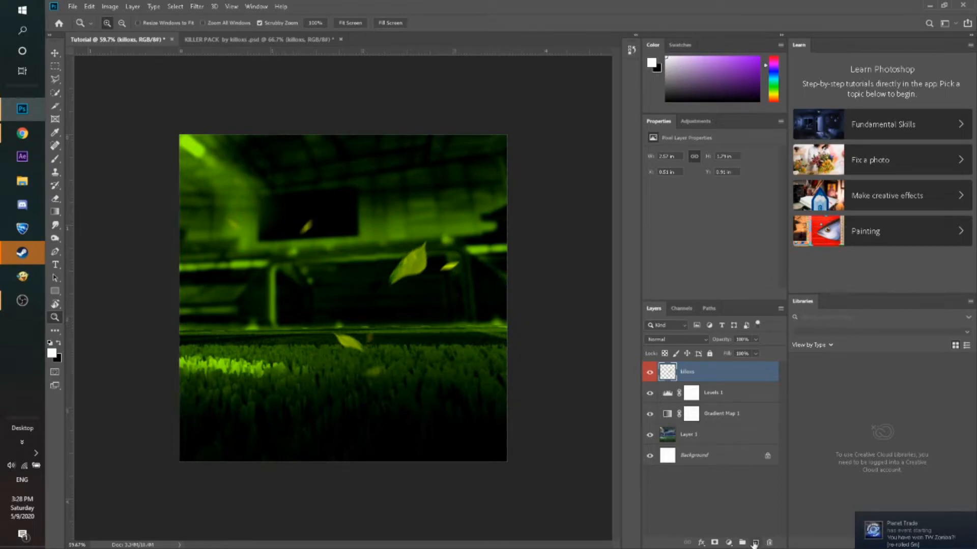
left_click(754, 543)
left_click(56, 266)
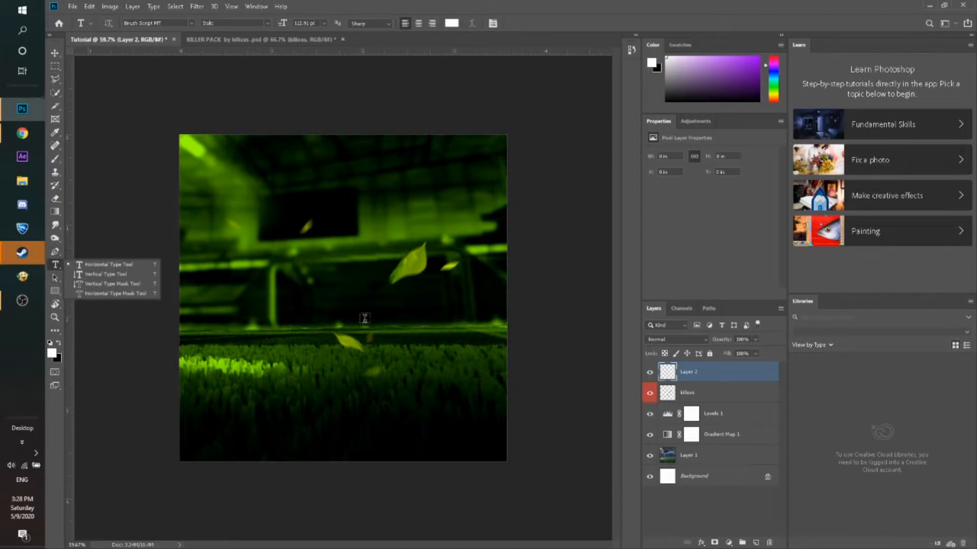
left_click(292, 297)
left_click(290, 299)
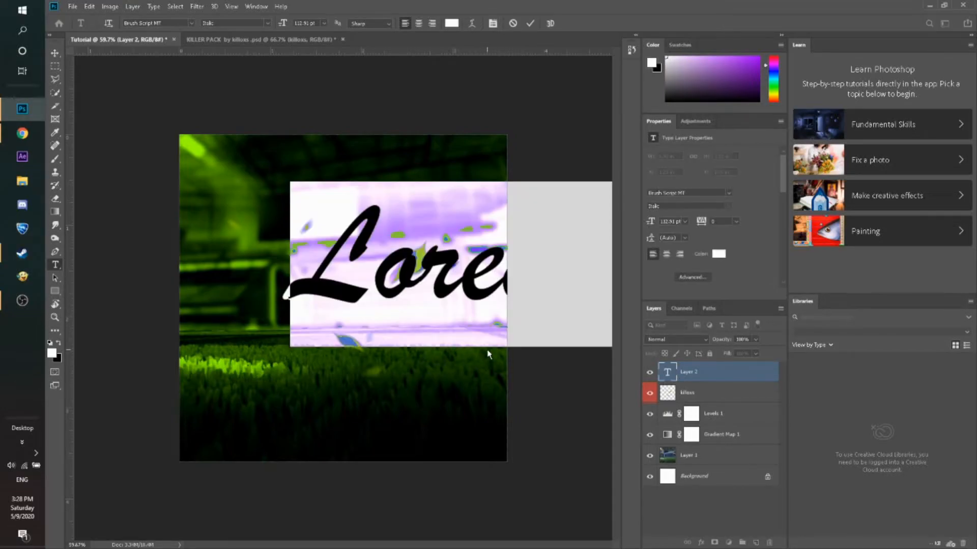
key("Delete")
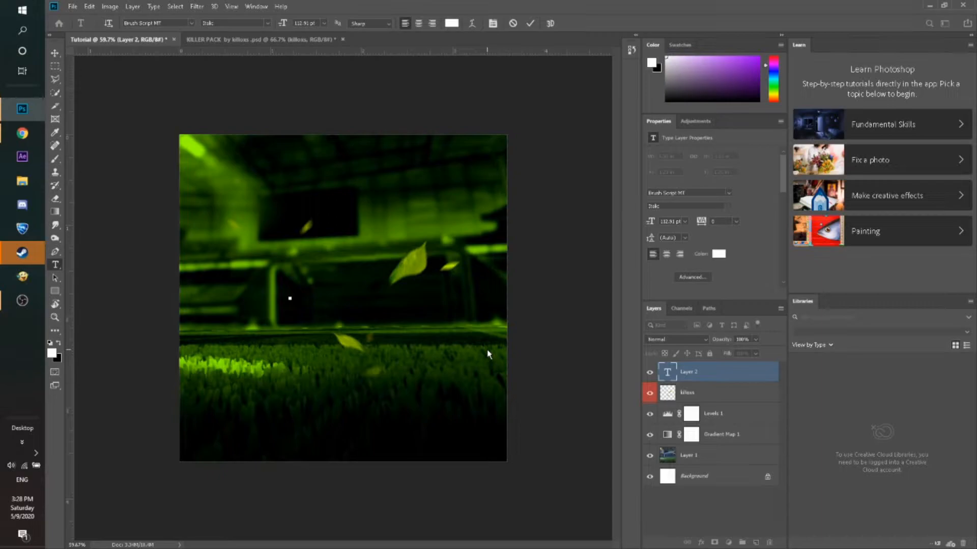
type("7")
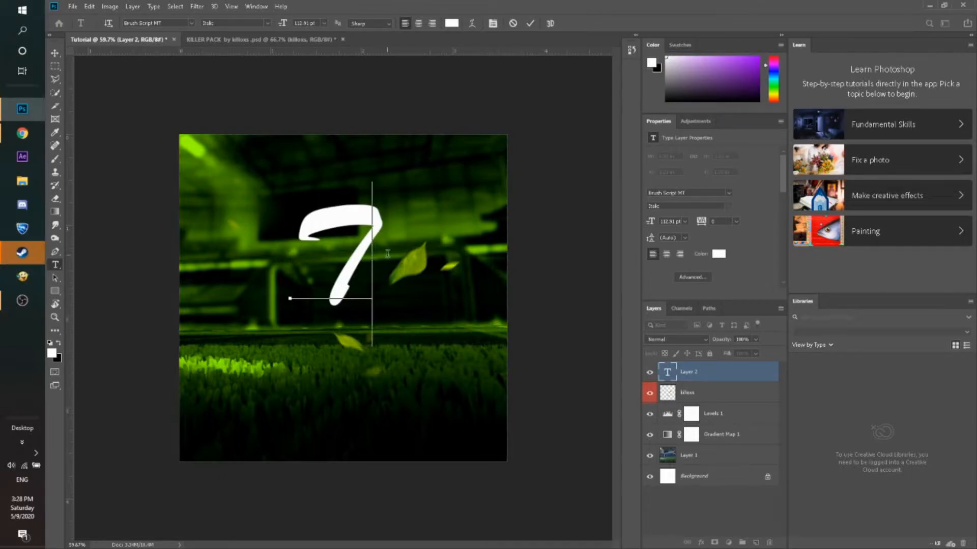
Change the font of the letter T to Magmawave Caps Bold
key("ctrl+a")
left_click(192, 24)
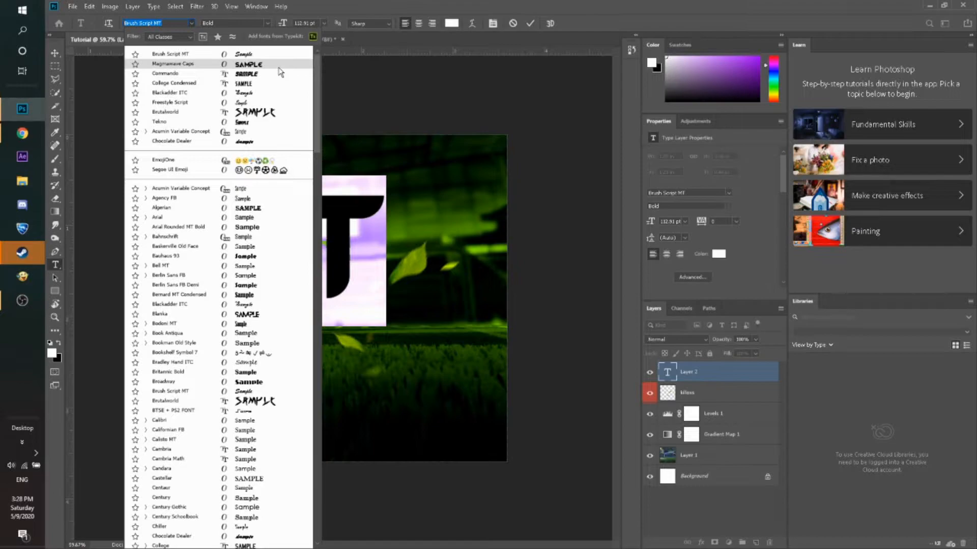
left_click(279, 70)
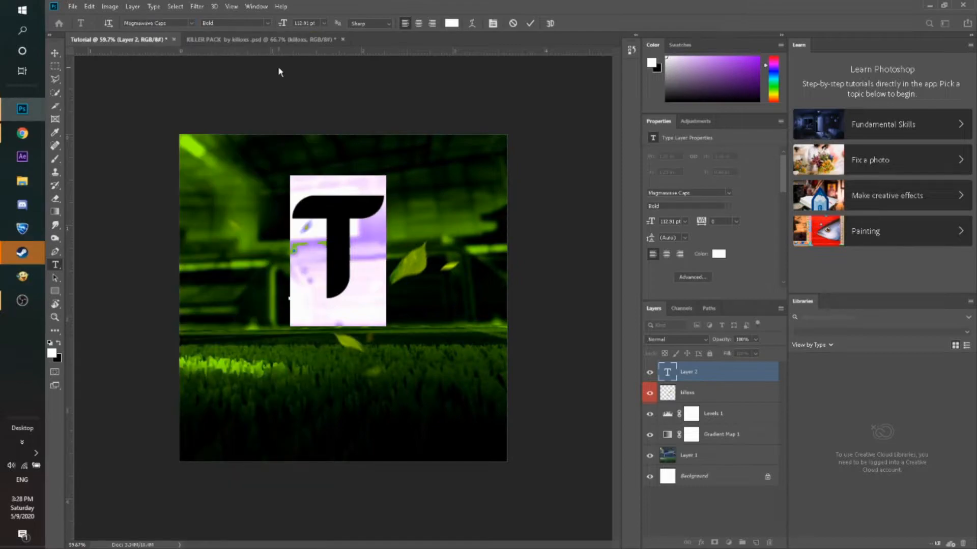
left_click(527, 24)
Move the letter T to the center of the canvas, at 540 px by 540 px
left_click(55, 52)
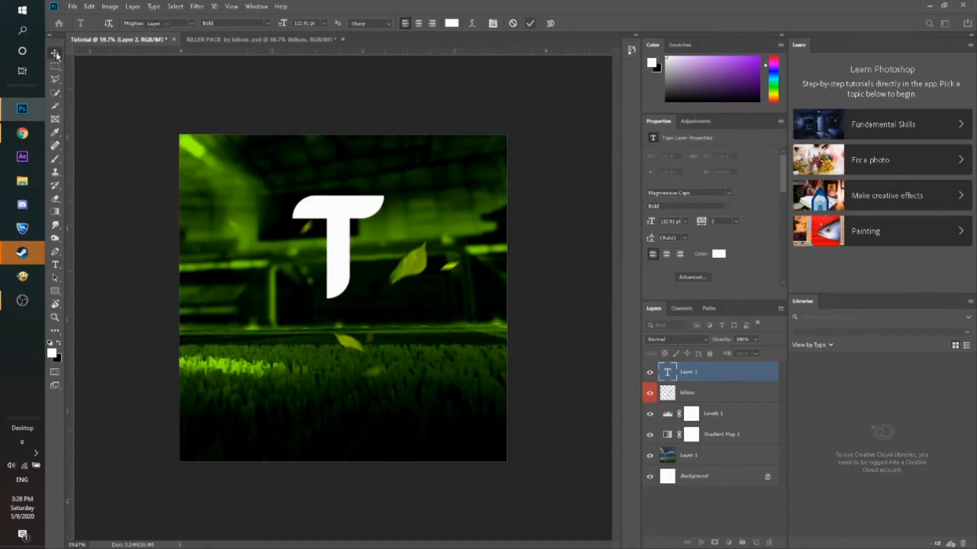
key("ctrl+t")
left_click_drag(334, 246, 321, 286)
In the KILLER PACK document, hide the green leaves layer and collapse the particles group
left_click(247, 40)
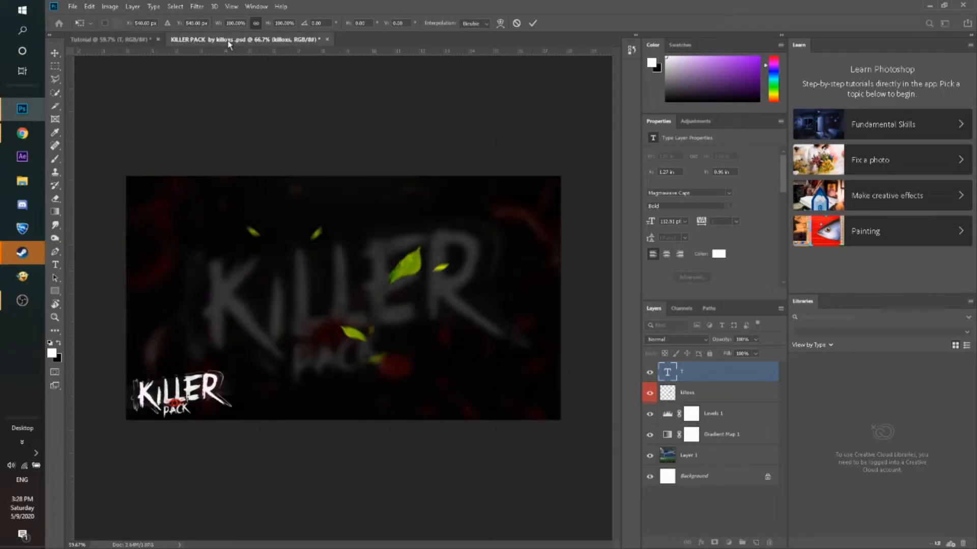
left_click(649, 502)
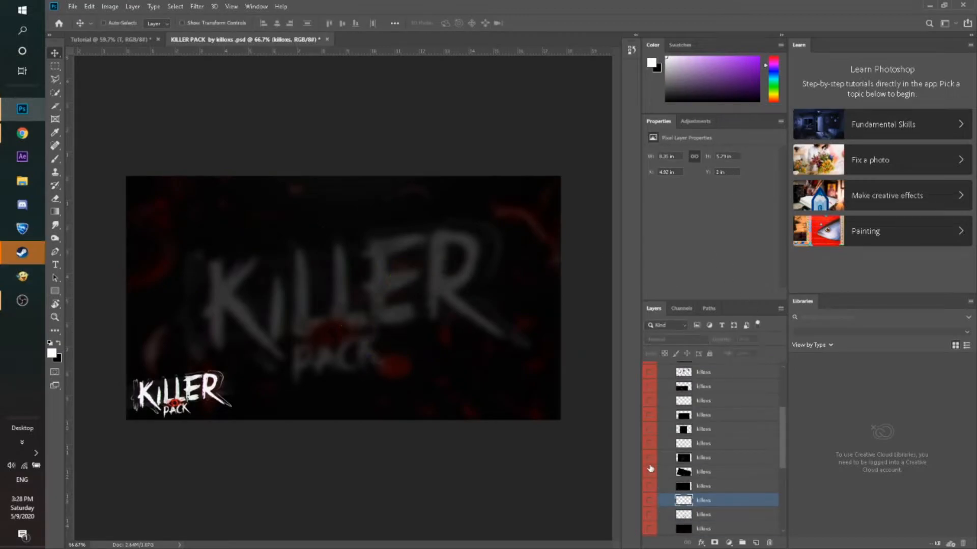
scroll(677, 458, "up", 5)
left_click(676, 439)
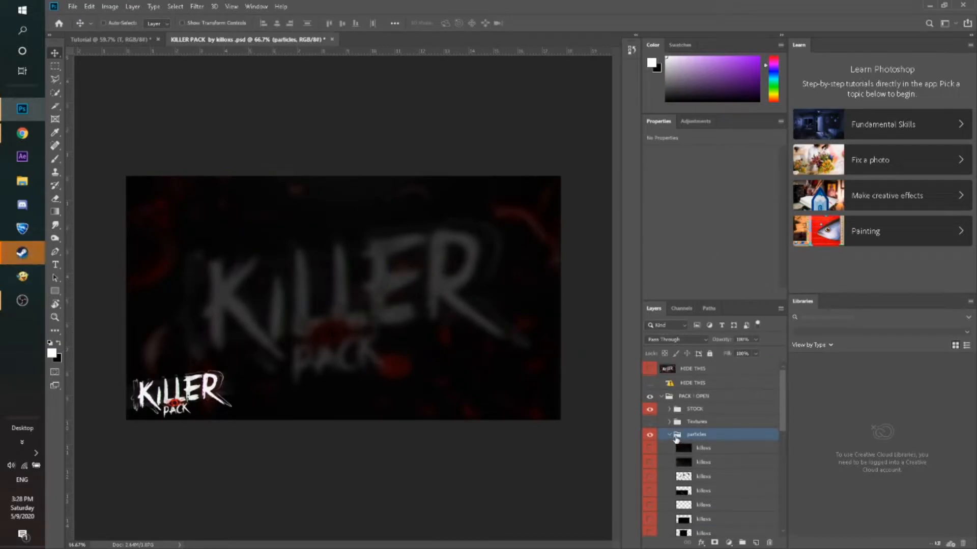
left_click(669, 435)
Collapse the social media icons group, then expand the LAYER STYLE group and make it visible
scroll(678, 458, "down", 3)
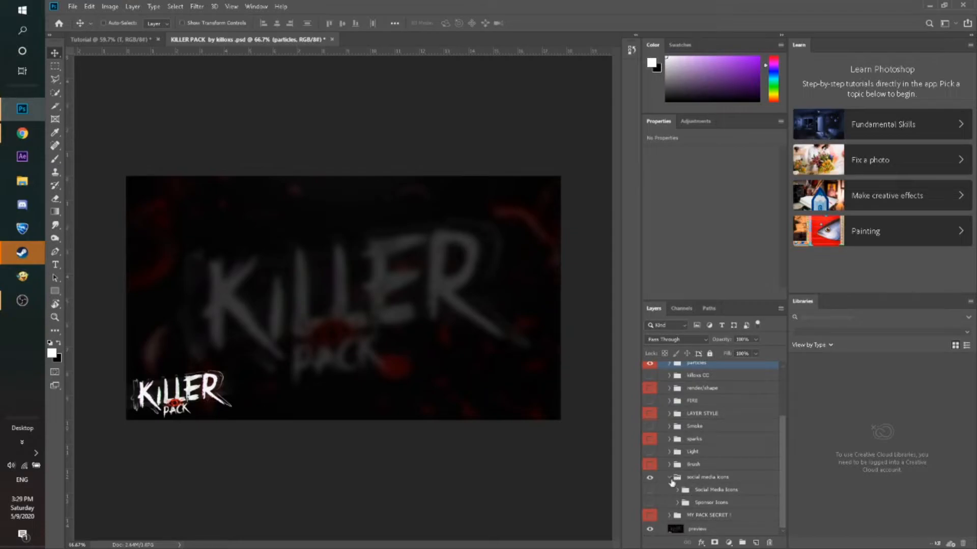
scroll(672, 482, "up", 1)
left_click(670, 478)
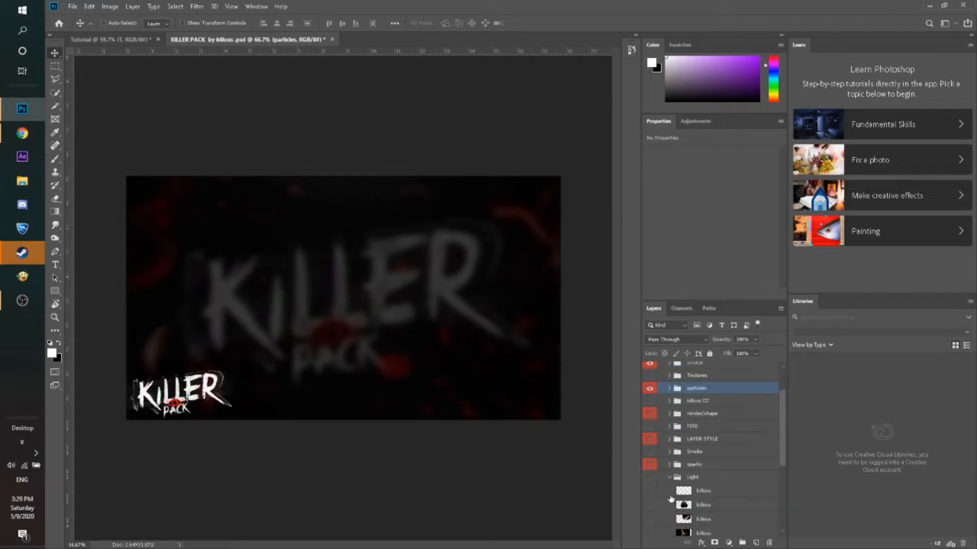
left_click(670, 478)
left_click(668, 477)
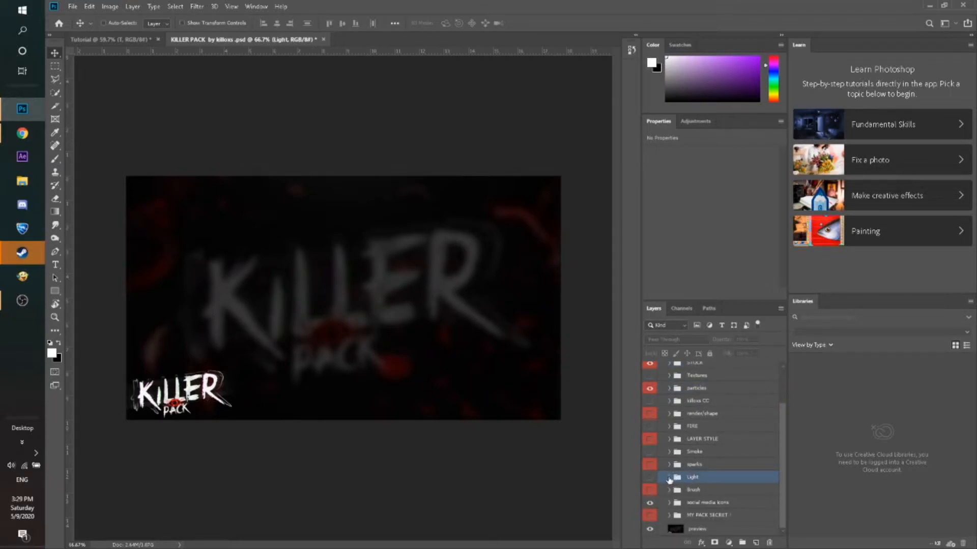
left_click(671, 440)
left_click(670, 439)
left_click(671, 439)
left_click(650, 440)
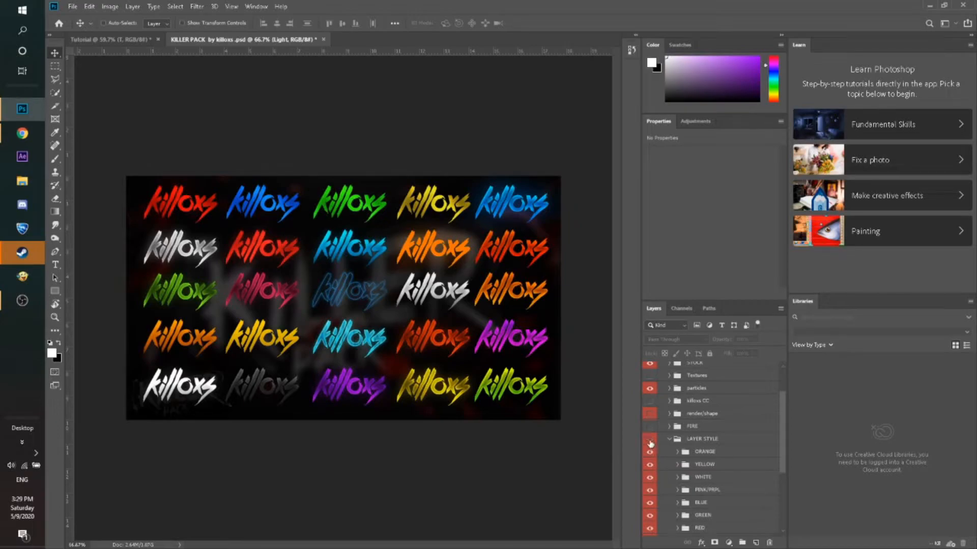
Hide and collapse the LAYER STYLE group, then return to the Tutorial document
left_click(650, 440)
left_click(669, 440)
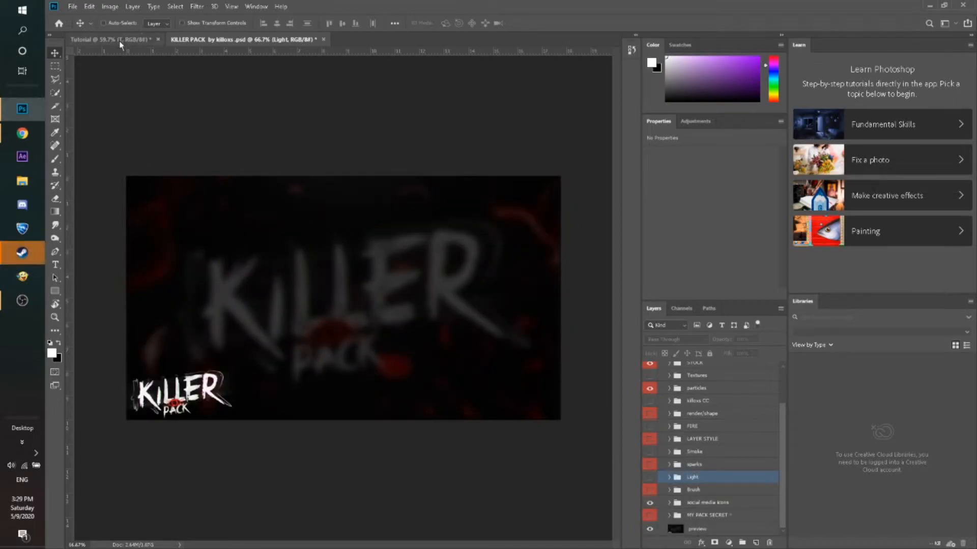
left_click(137, 39)
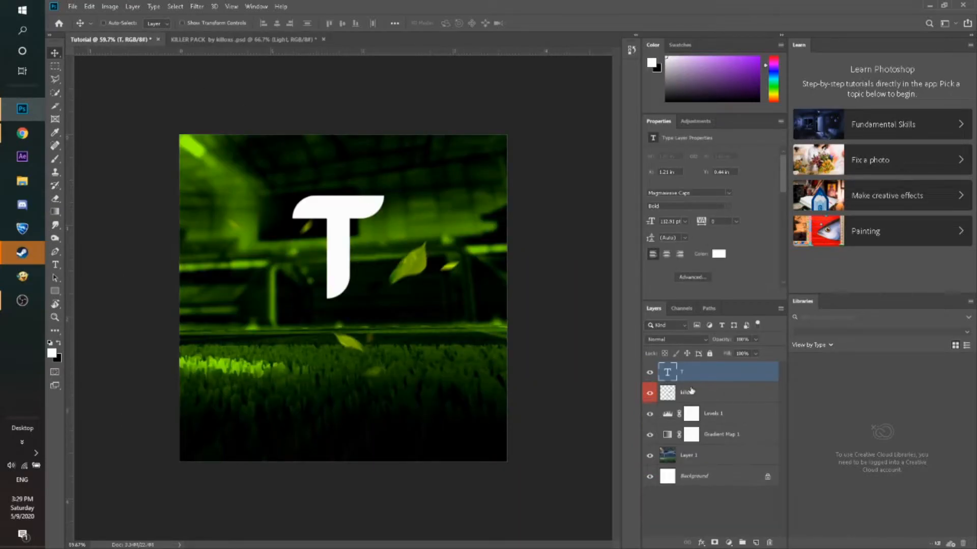
Open the blending options of the letter T layer and enable its Gradient Overlay effect
right_click(698, 376)
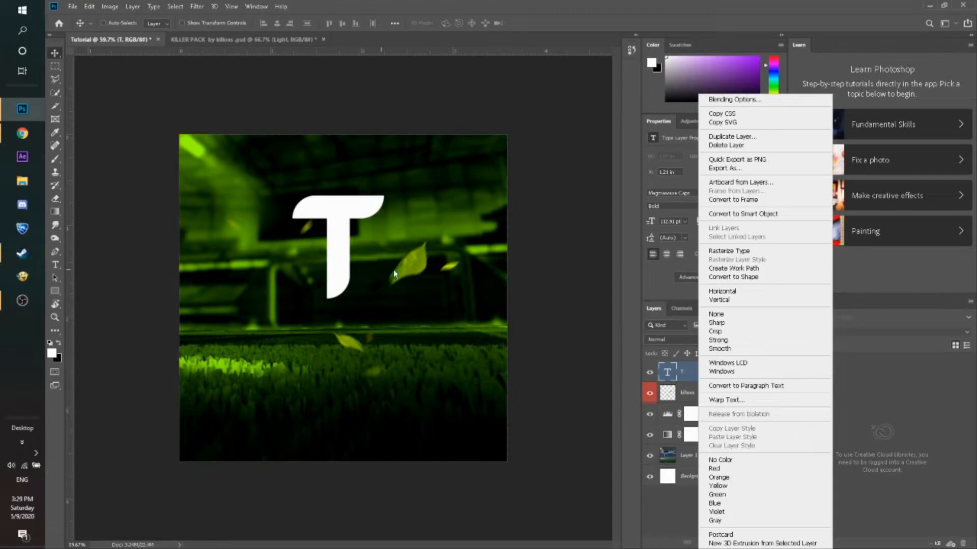
left_click(759, 104)
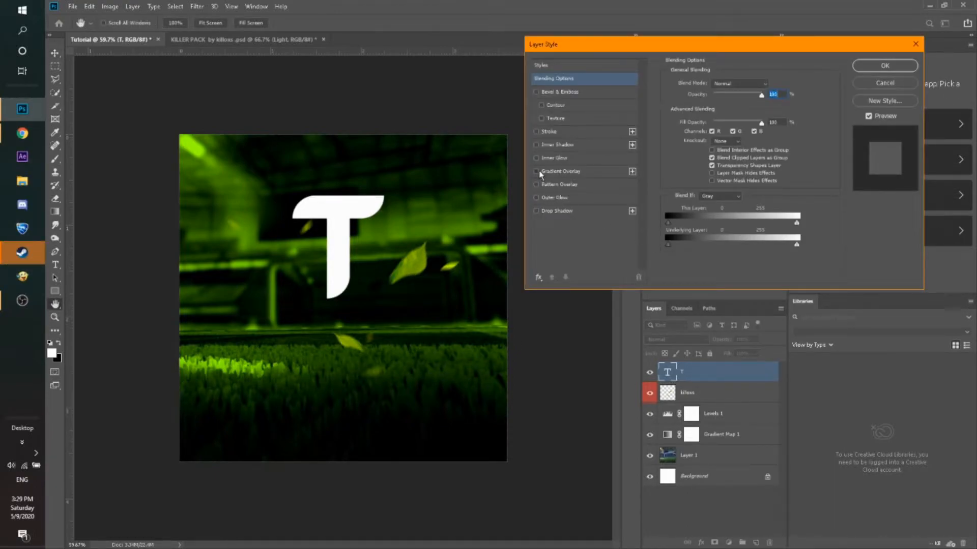
left_click(536, 171)
left_click(577, 173)
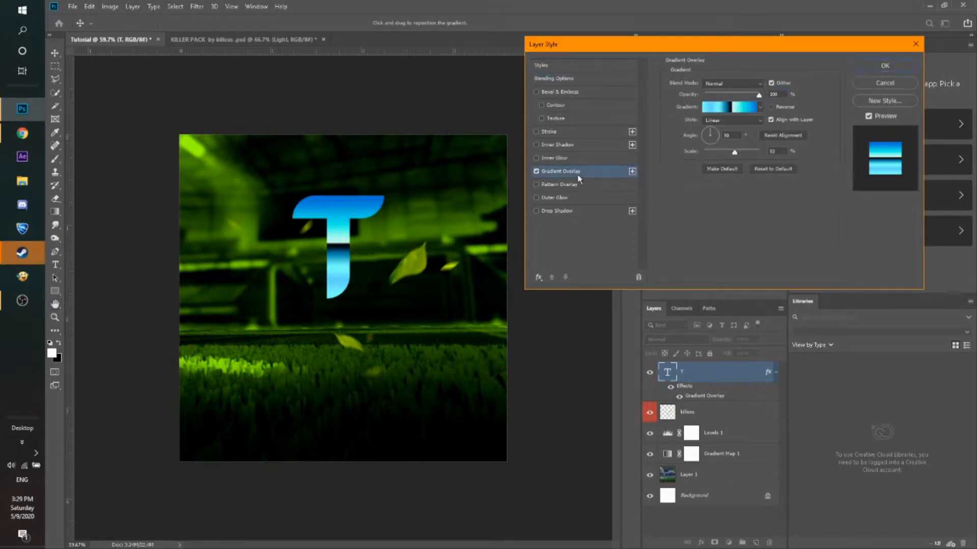
Reduce the overlay gradient to two color stops, with the cyan stop at location 0% and the blue stop at the opposite end
left_click(743, 109)
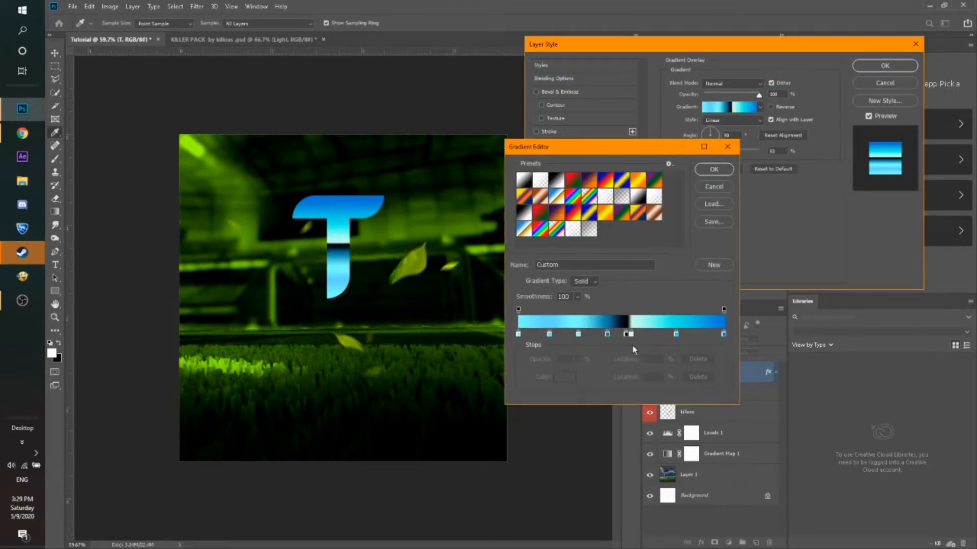
left_click_drag(627, 335, 545, 374)
left_click_drag(519, 334, 519, 355)
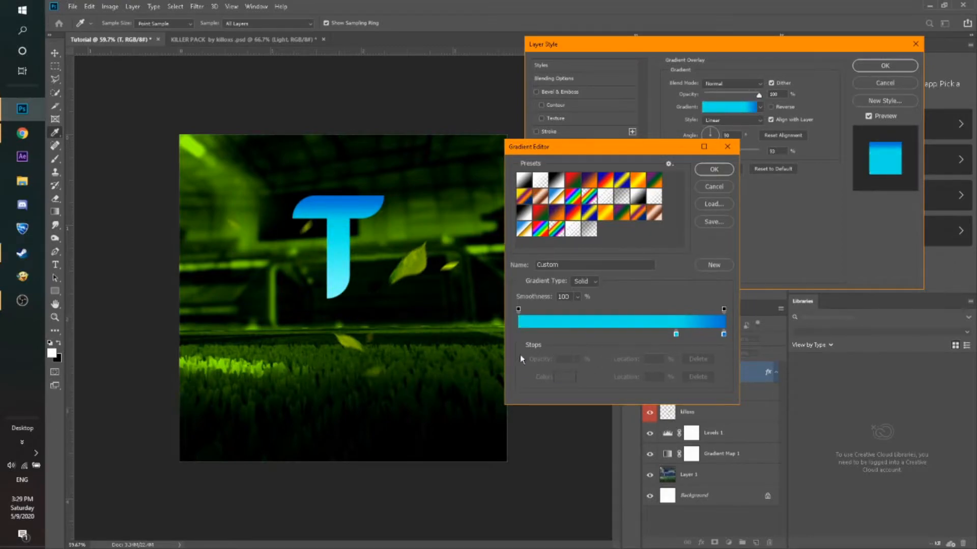
left_click_drag(675, 335, 516, 334)
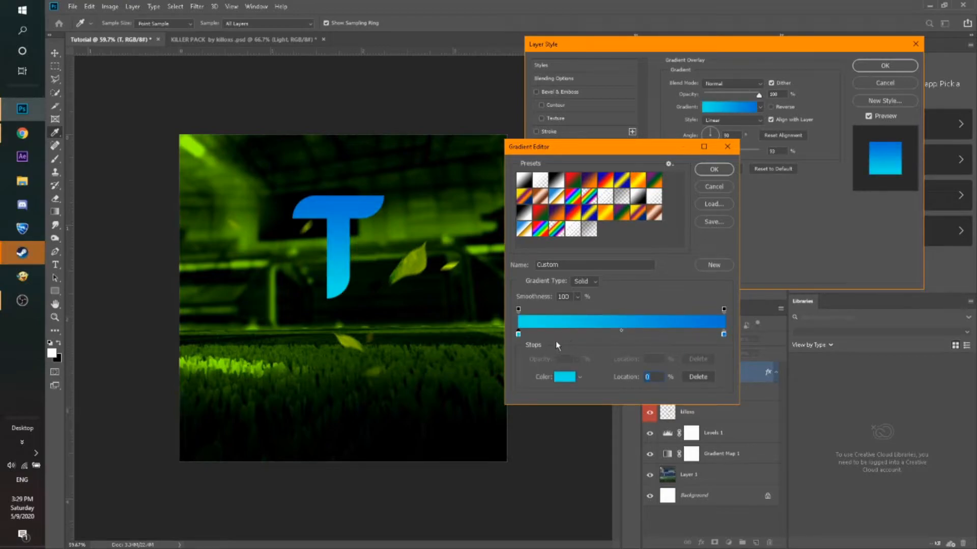
Add three color stops to the overlay gradient at about 22%, the midpoint and 80%
left_click(563, 335)
left_click(622, 335)
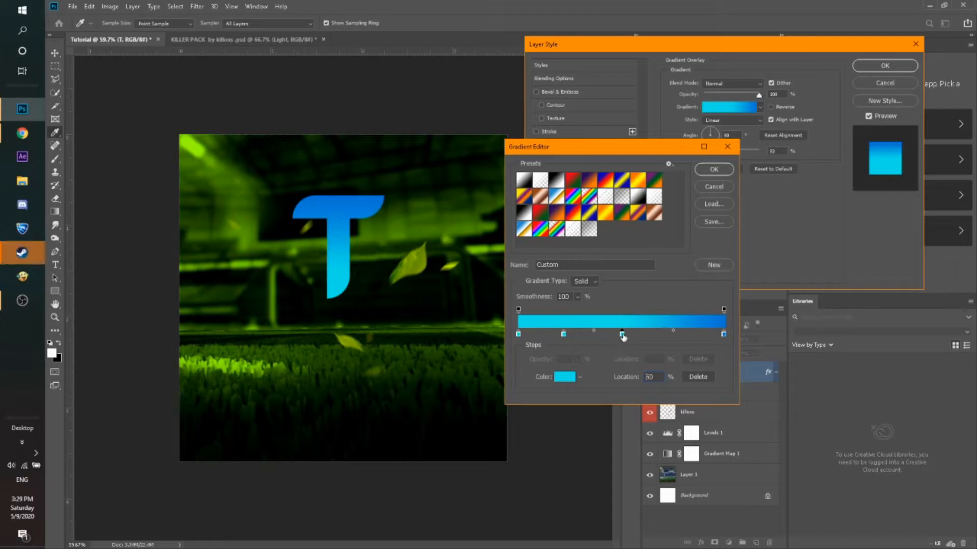
left_click(681, 335)
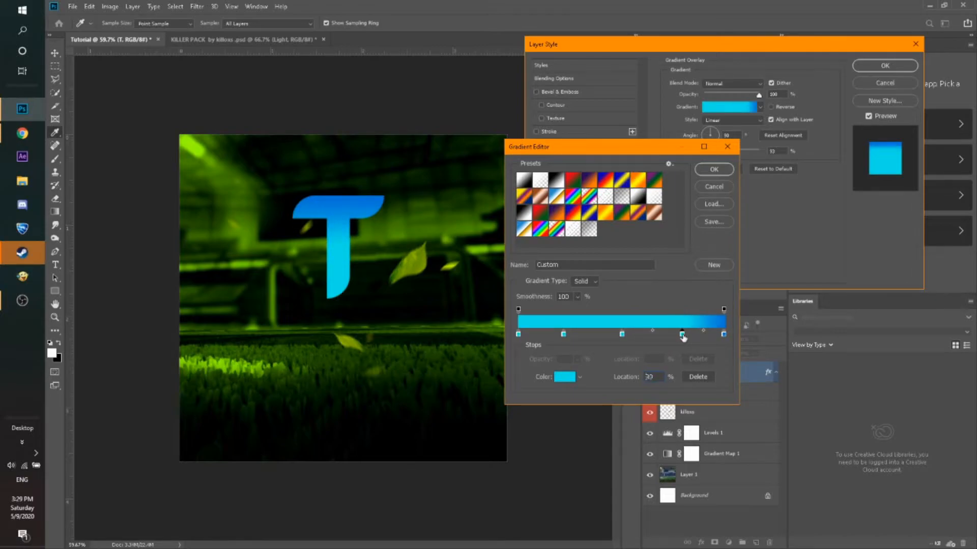
Color the gradient stops at 22% and 80% black (000000) and accept the edited gradient
double_click(563, 334)
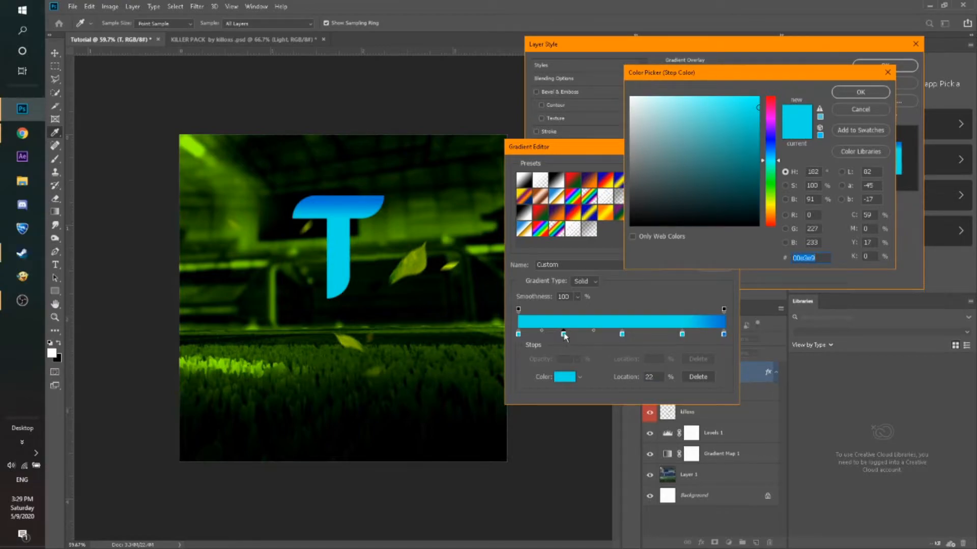
type("000000")
left_click(854, 95)
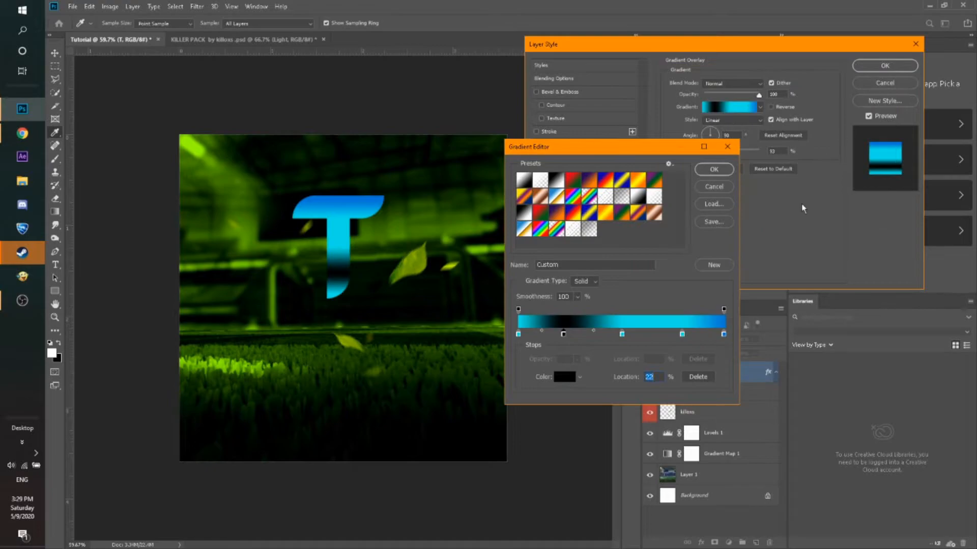
left_click(683, 334)
double_click(682, 334)
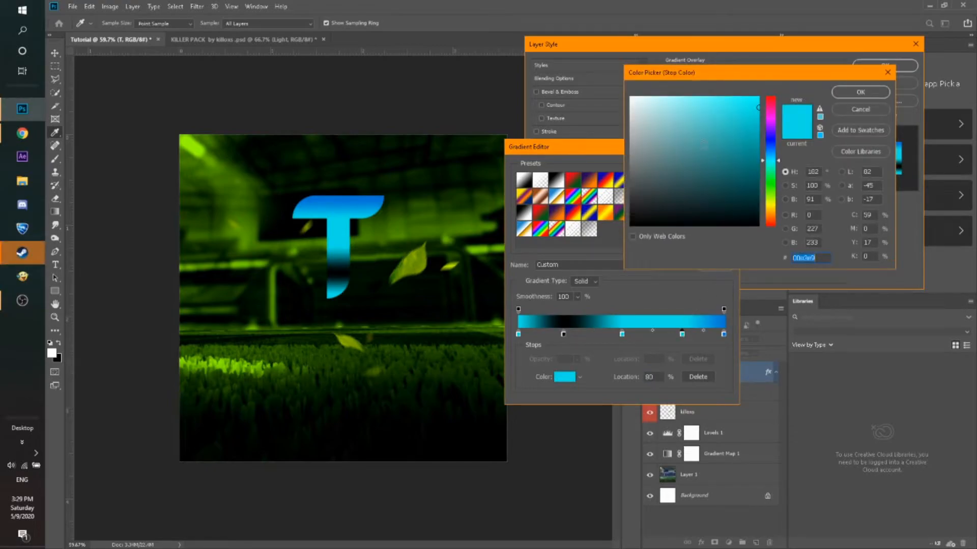
left_click(758, 225)
left_click(839, 92)
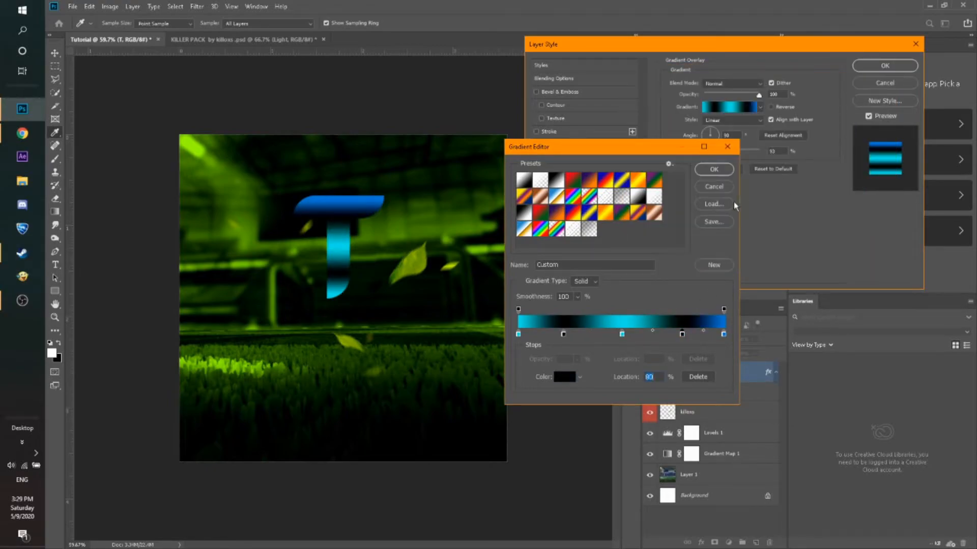
left_click(717, 170)
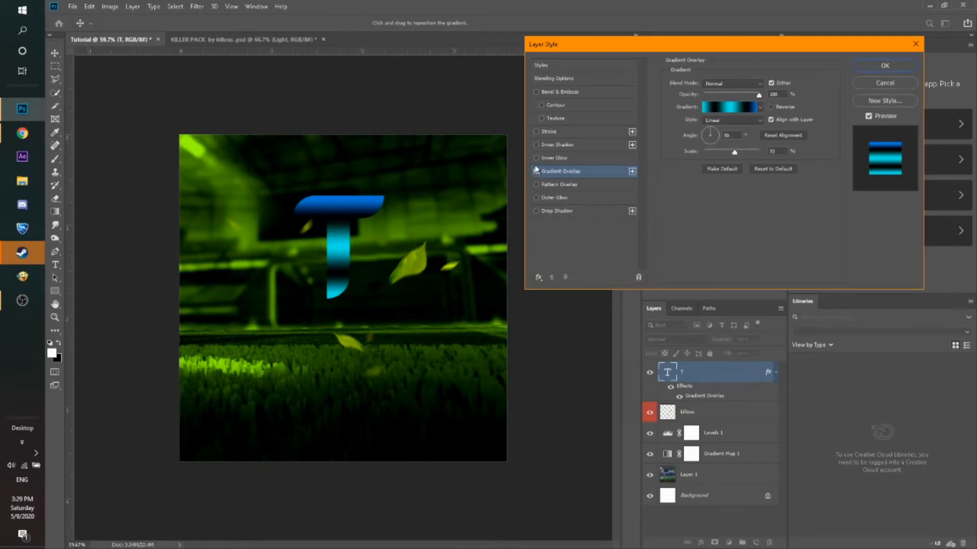
Add a Color Overlay effect to the letter T in cyan 00f0ff
left_click(538, 277)
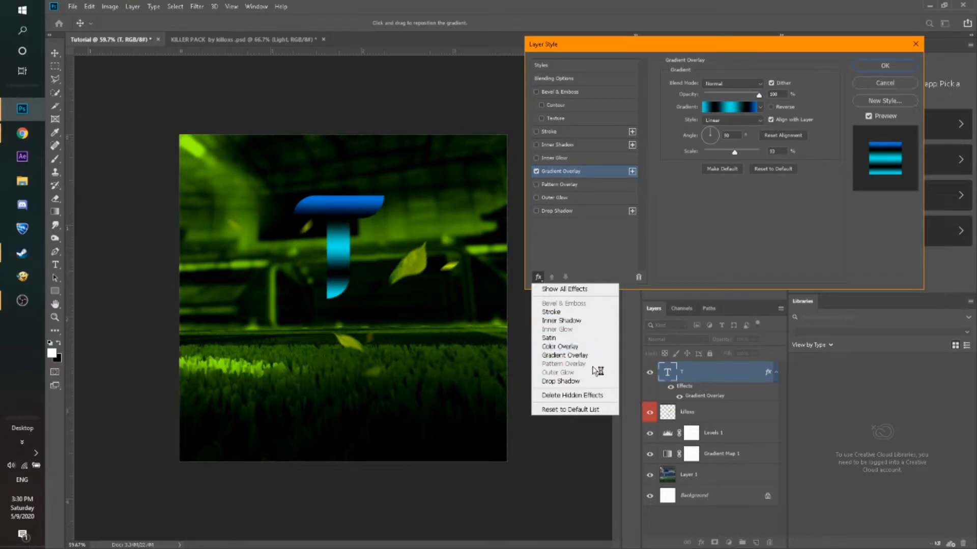
left_click(593, 261)
left_click(538, 277)
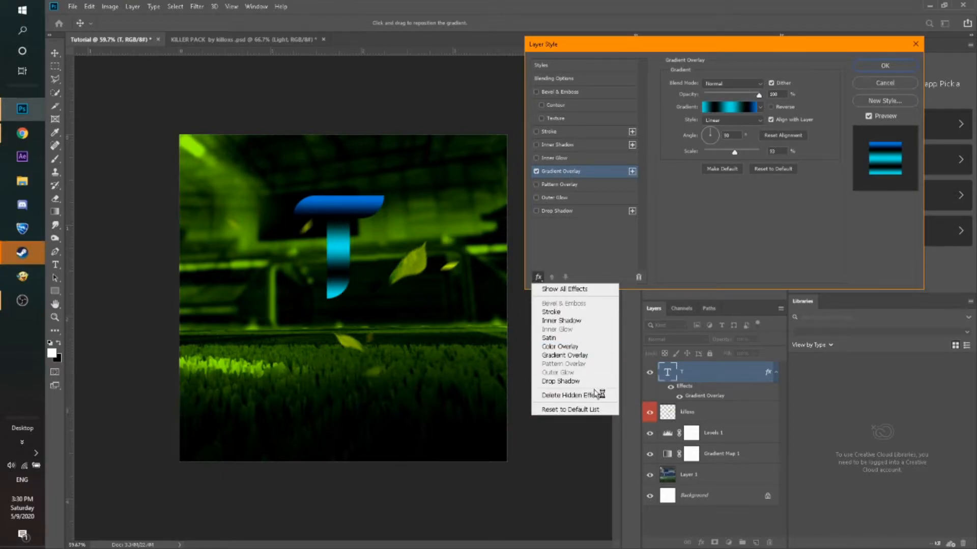
left_click(578, 346)
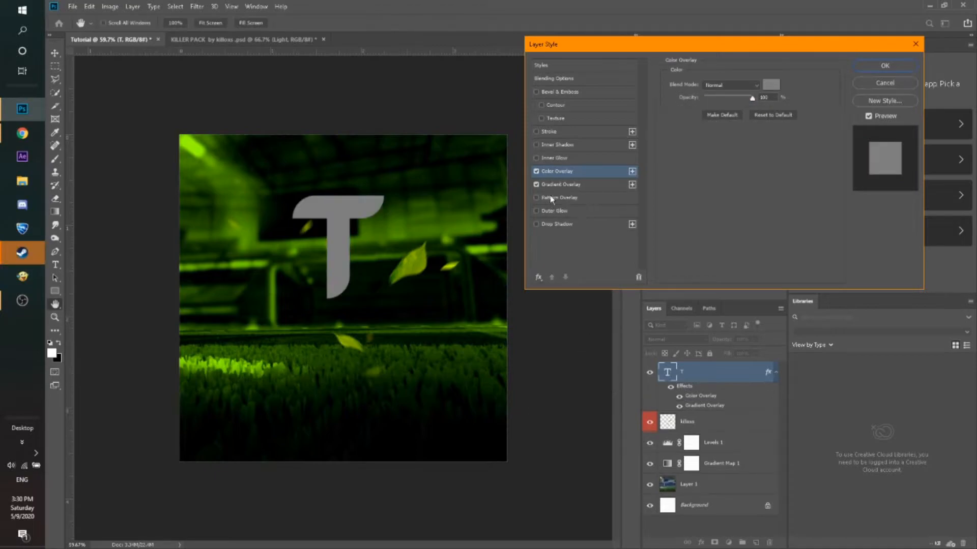
left_click(771, 85)
left_click_drag(771, 155, 774, 162)
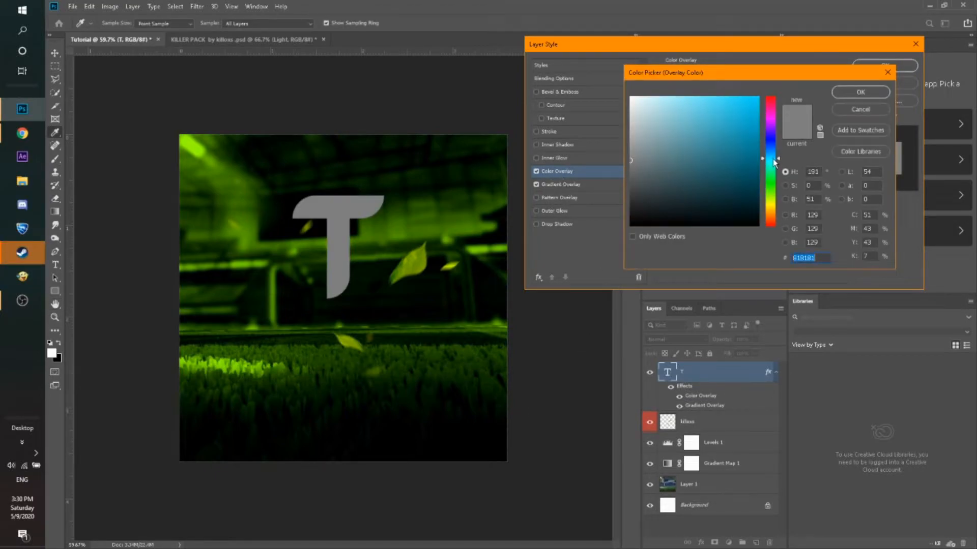
type("00f0ff")
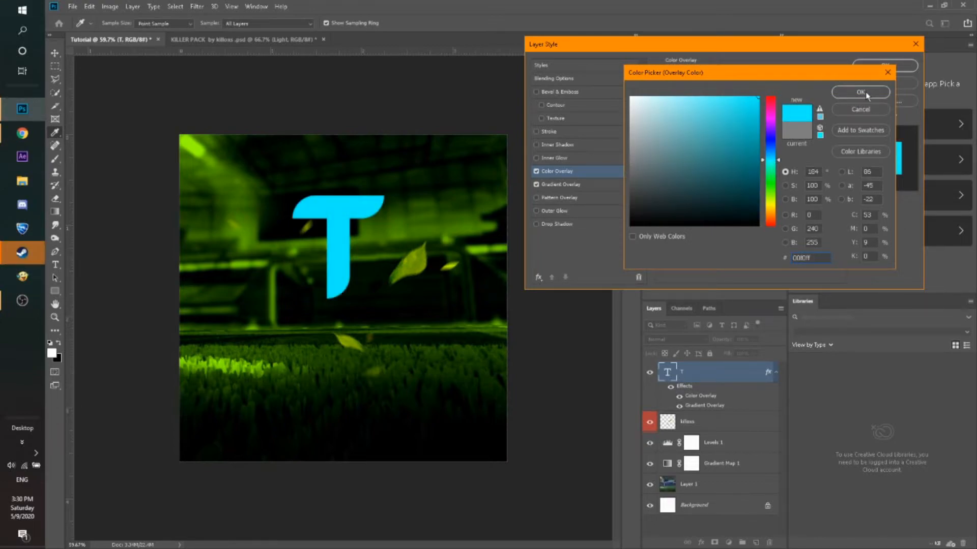
left_click(860, 92)
Set the Color Overlay's blend mode to Lighter Color and its opacity to about 40%
left_click(729, 85)
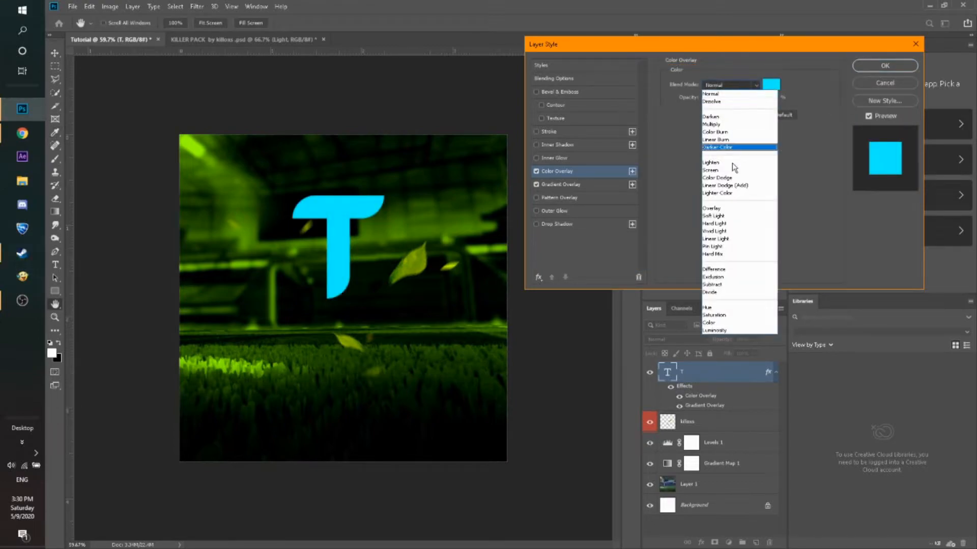
left_click(735, 194)
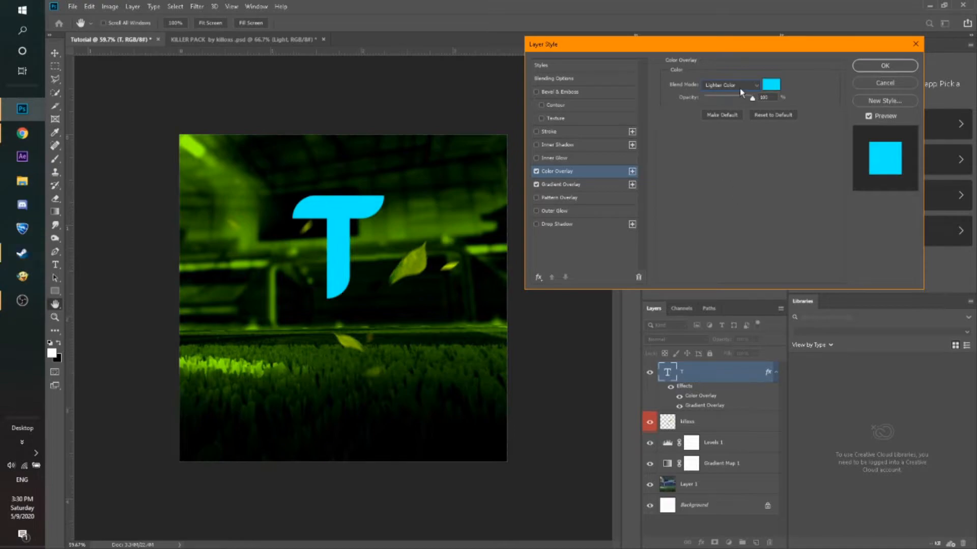
left_click_drag(752, 98, 724, 100)
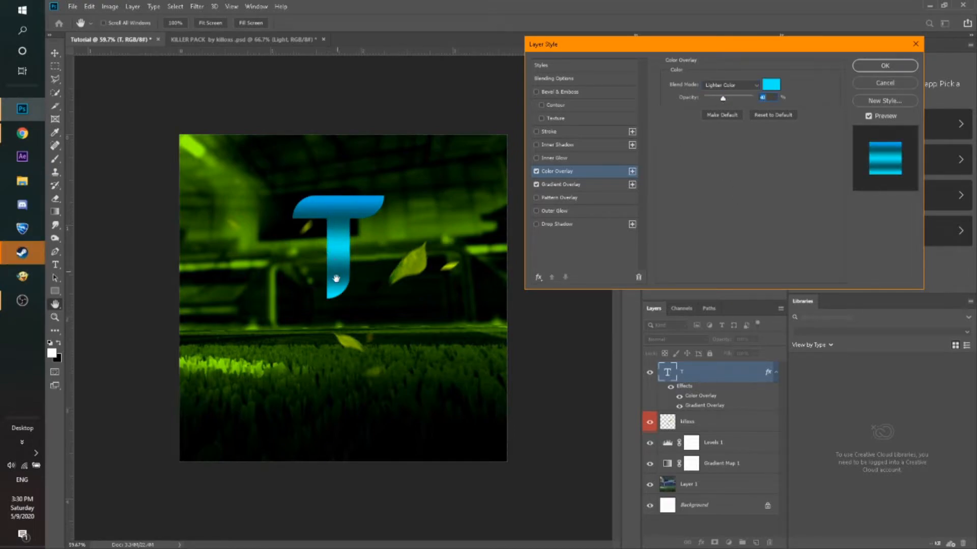
Enable the Inner Glow effect on the letter T, keeping the Overlay blend mode
left_click(547, 158)
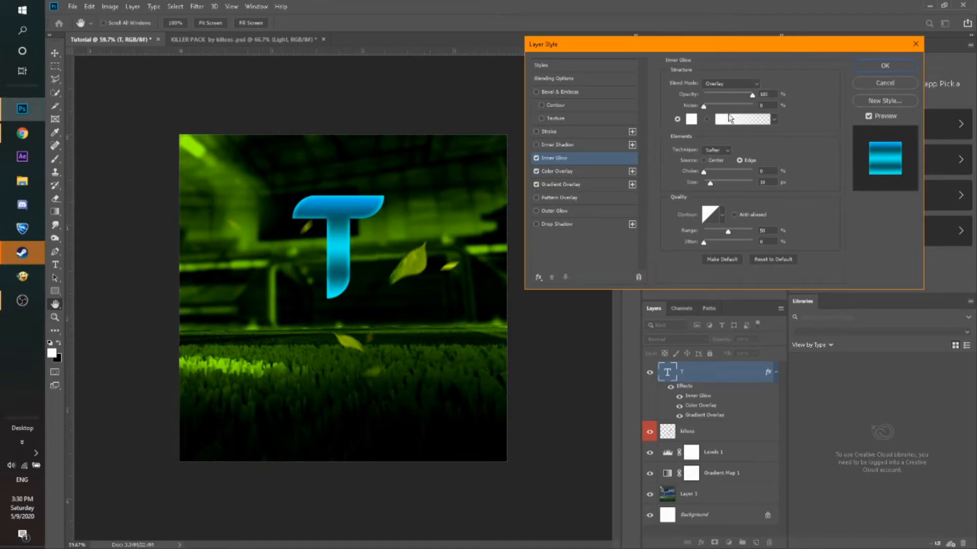
left_click(731, 81)
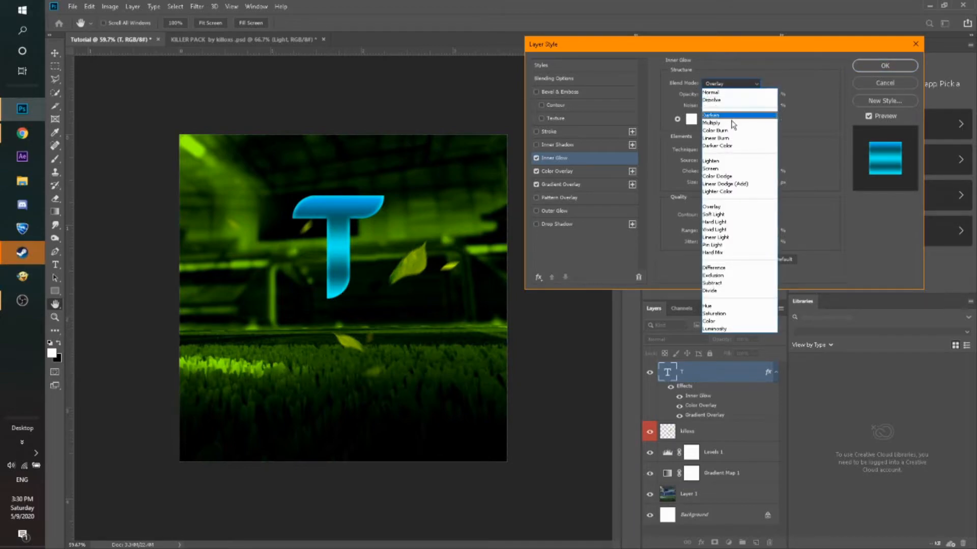
left_click(830, 121)
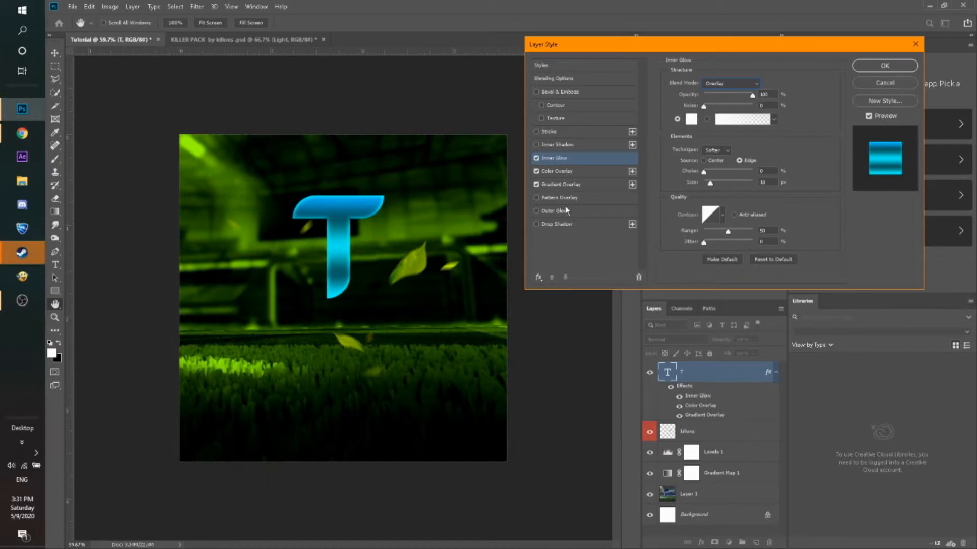
Add a Satin effect with a size of about 62 px to the letter T and enable its Inner Shadow
left_click(538, 279)
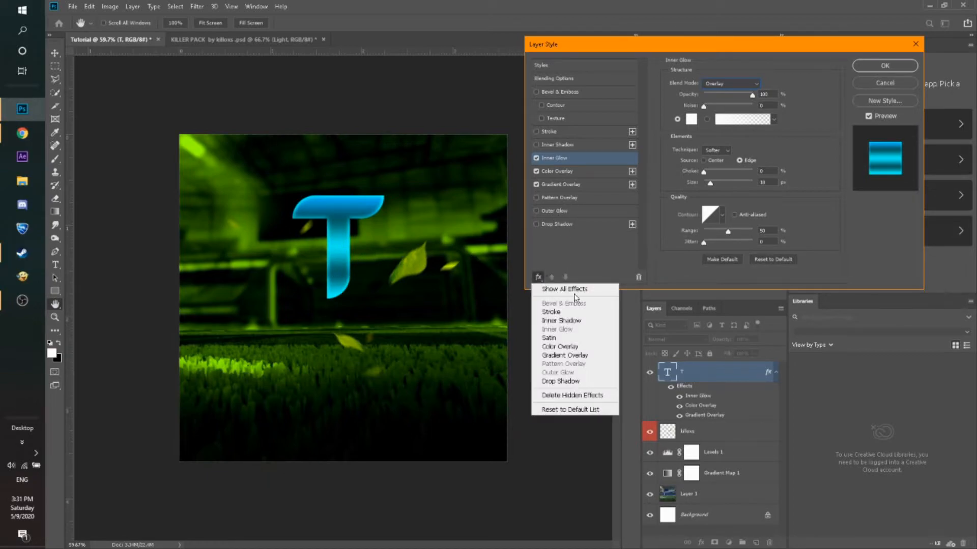
left_click(573, 337)
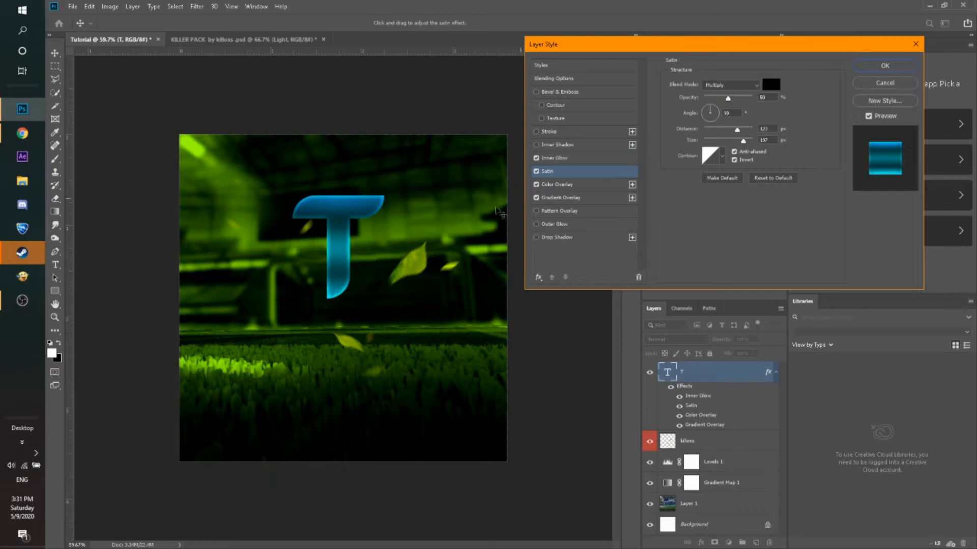
left_click_drag(743, 141, 705, 154)
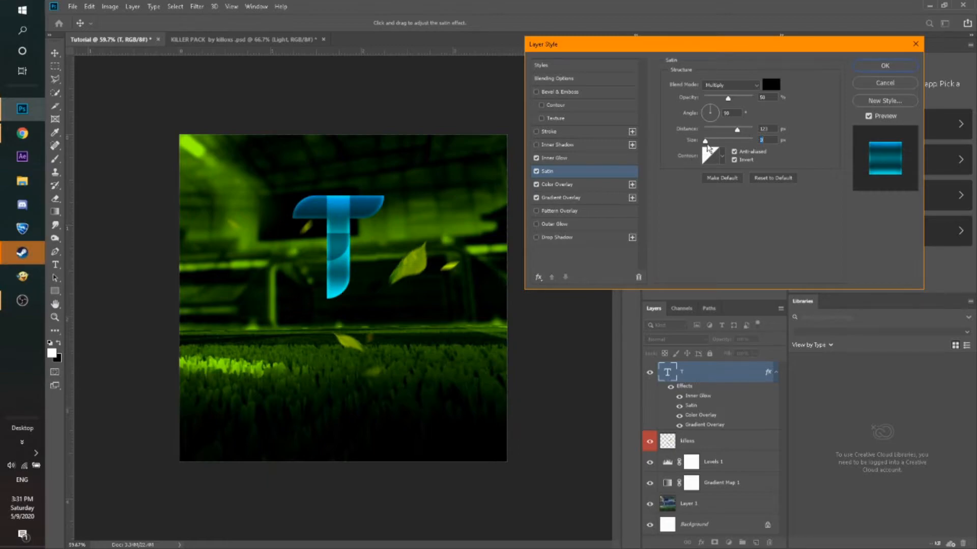
left_click_drag(704, 140, 718, 140)
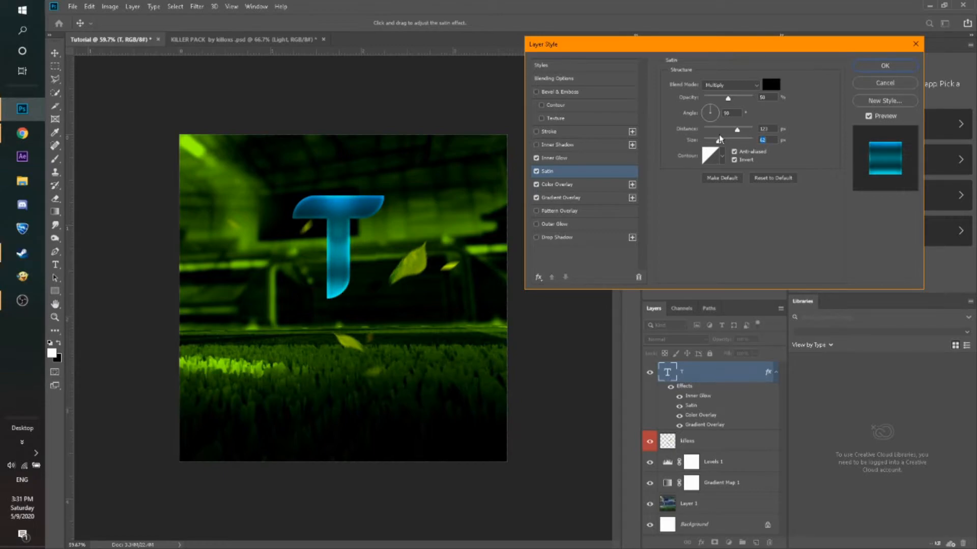
left_click(536, 146)
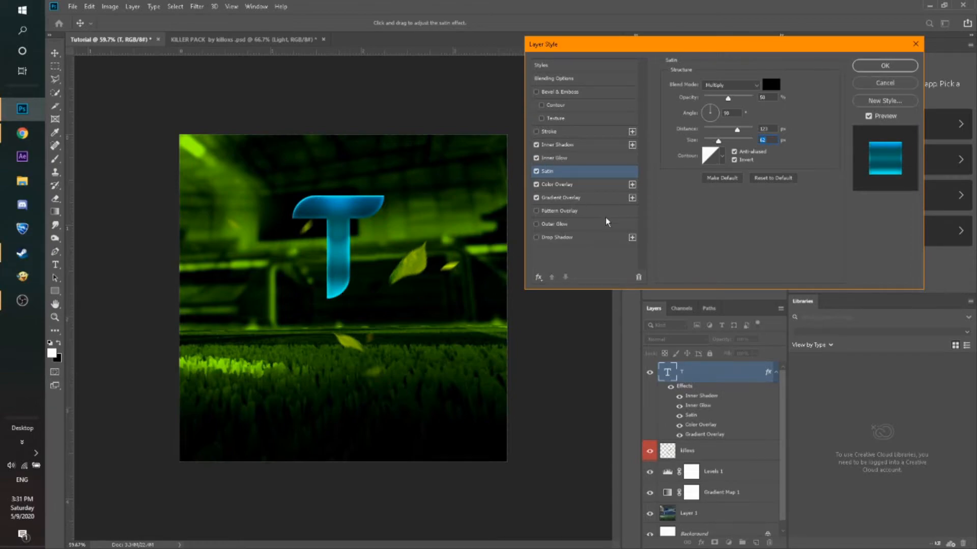
left_click(573, 146)
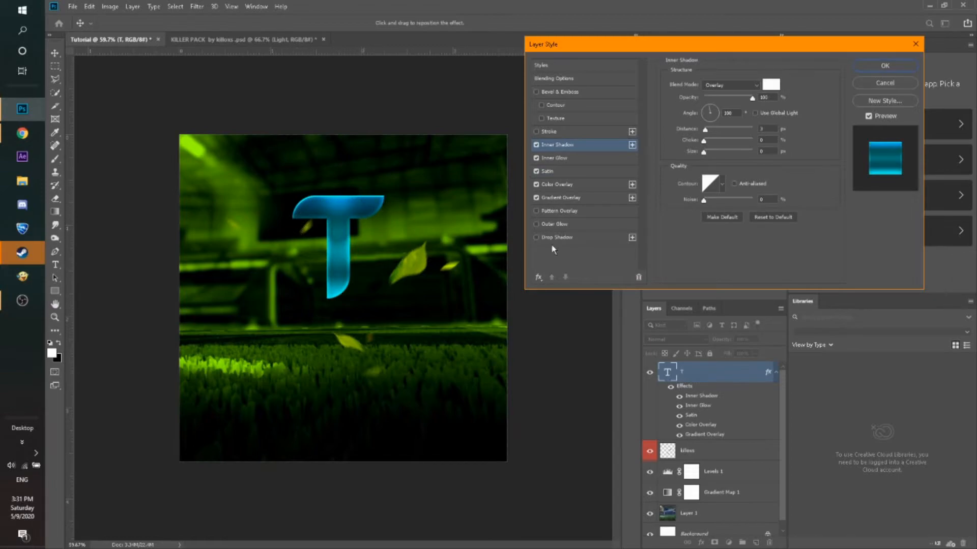
Recolor the Gradient Overlay's color stop at location 0% to a bright green
left_click(576, 197)
left_click(729, 107)
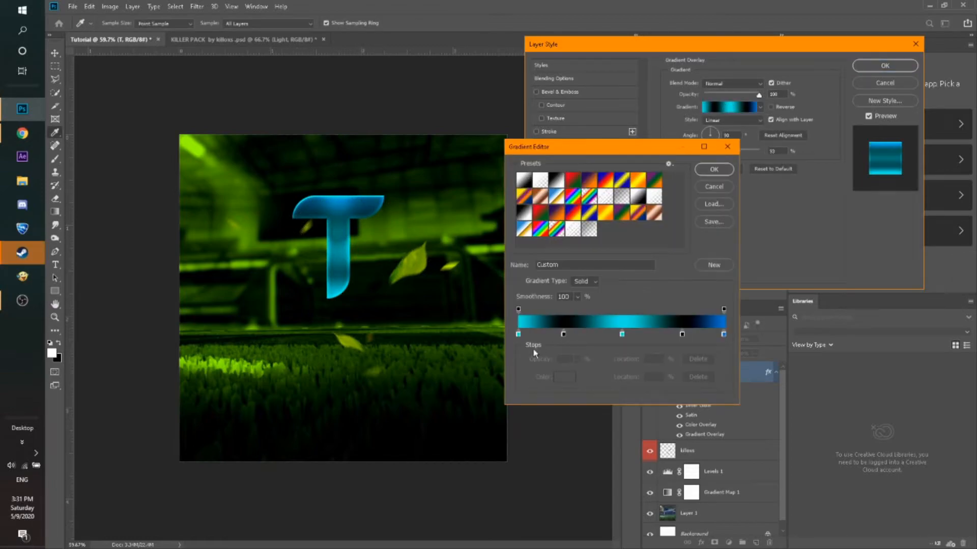
left_click(518, 335)
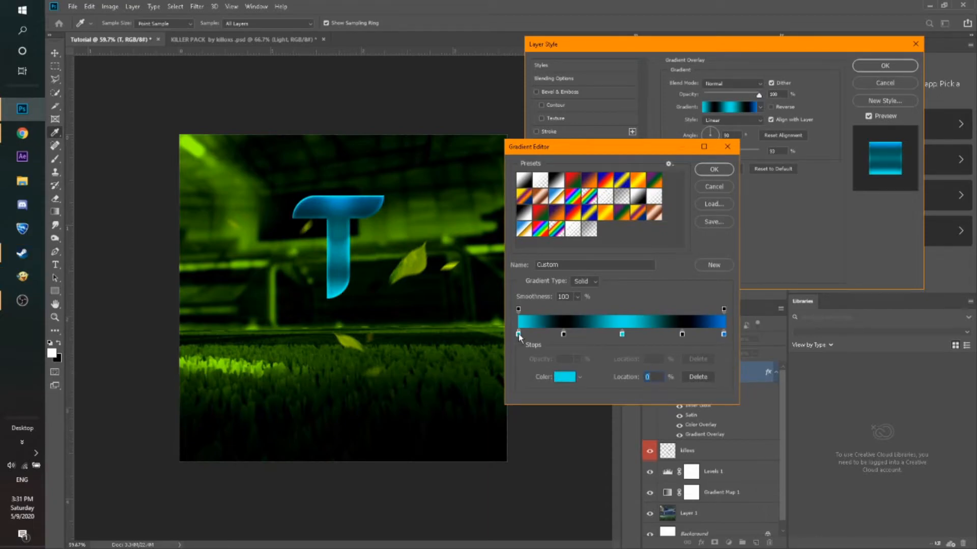
double_click(518, 335)
left_click_drag(762, 181, 776, 183)
left_click_drag(734, 141, 760, 96)
left_click(850, 95)
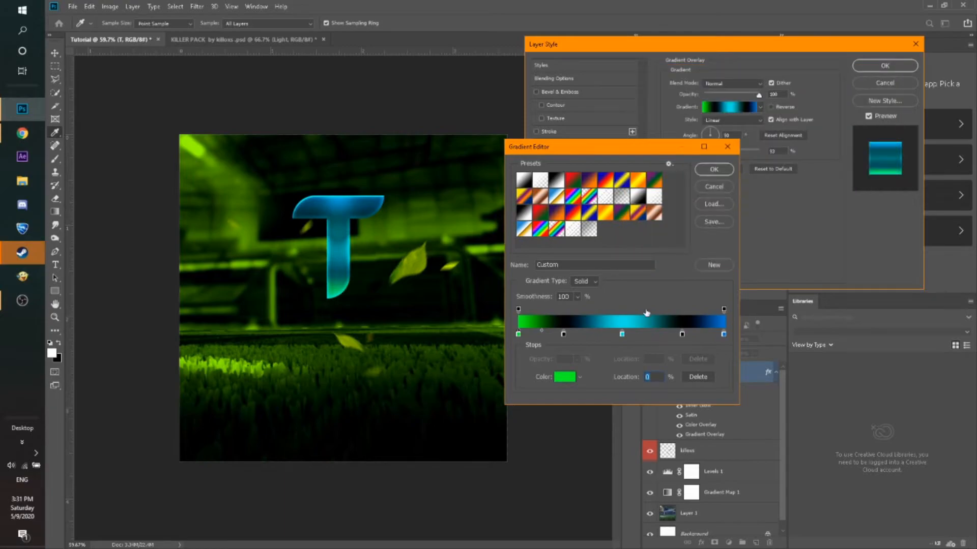
Recolor the Gradient Overlay's color stop at location 50% to bright green #6cff00
double_click(622, 334)
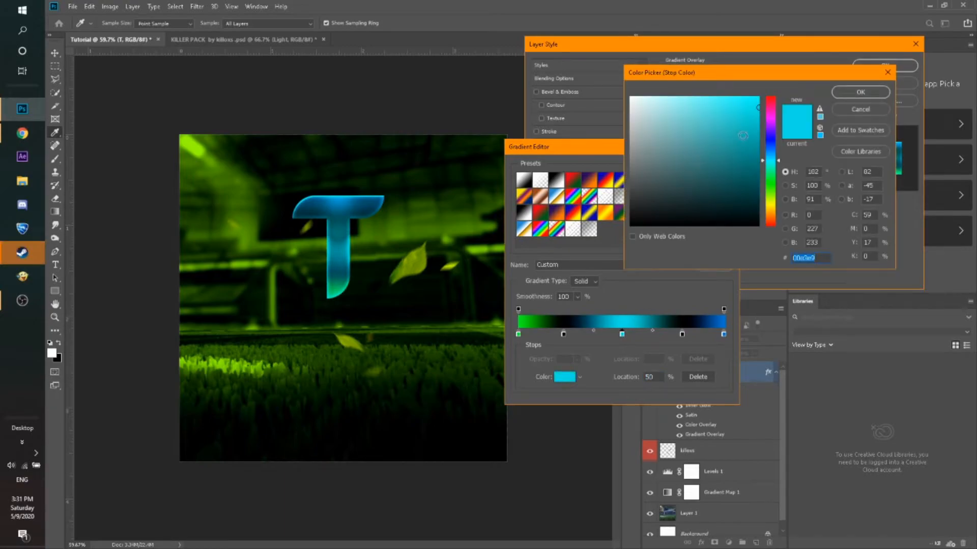
left_click_drag(782, 180, 778, 196)
left_click_drag(741, 122, 763, 92)
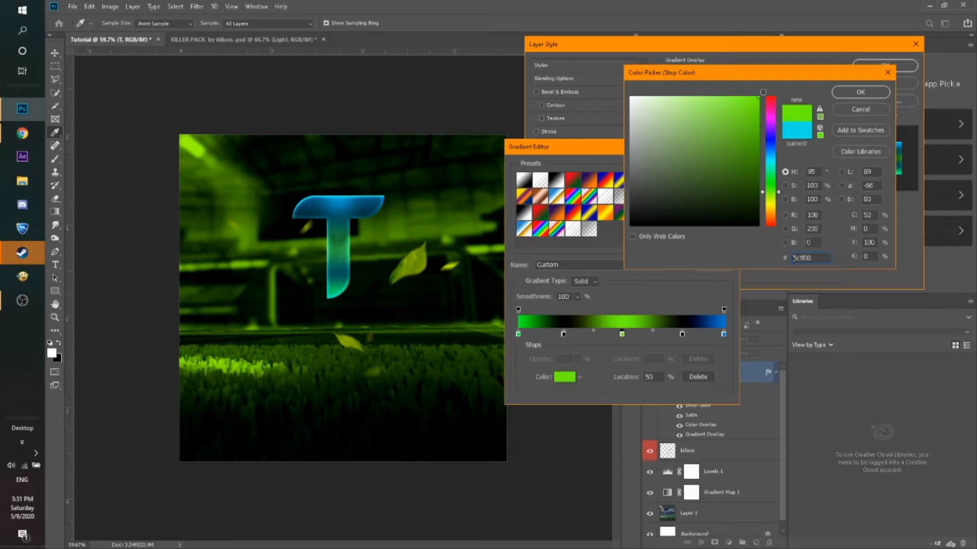
left_click(882, 93)
Recolor the Gradient Overlay's color stop at location 100% to yellow-green #90ff00 and accept the edited gradient
double_click(724, 334)
left_click(771, 160)
left_click_drag(779, 175, 778, 195)
left_click_drag(754, 108, 762, 93)
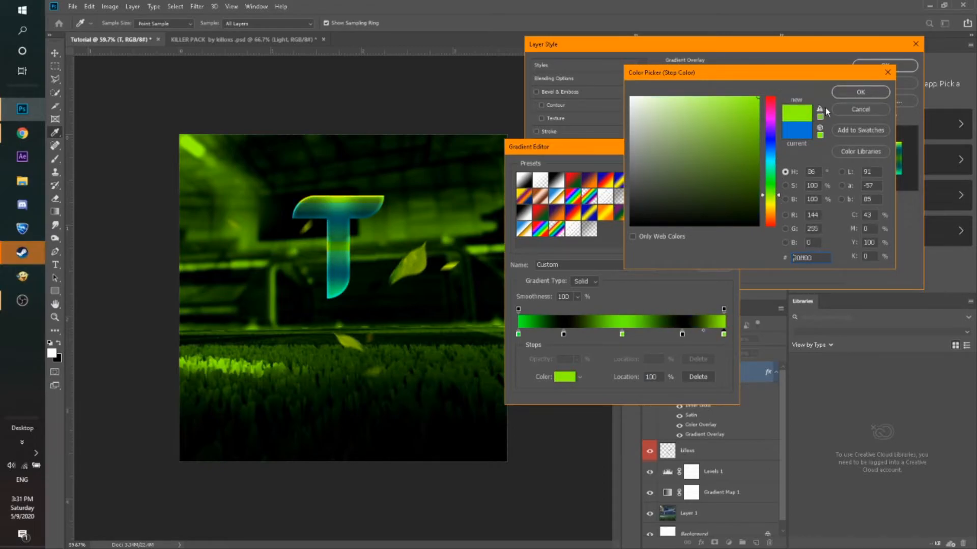
left_click(860, 92)
left_click(710, 172)
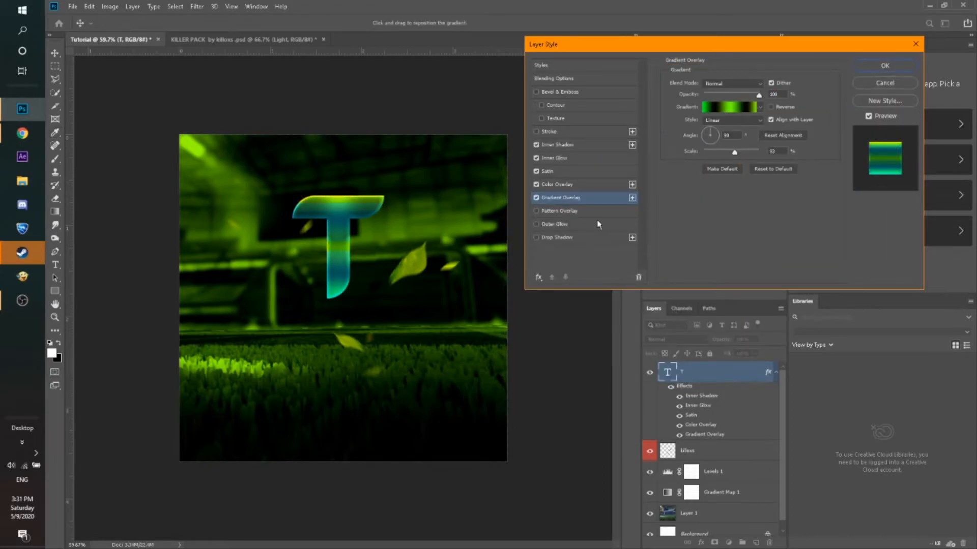
Set the letter T's Color Overlay color to bright green #78ff00 and apply the layer style
left_click(559, 184)
left_click(772, 83)
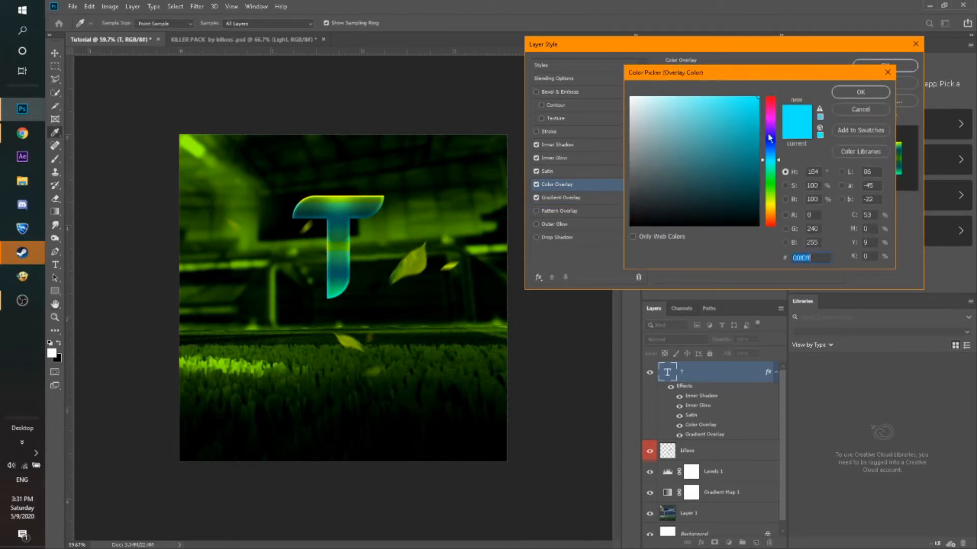
left_click_drag(783, 172, 778, 193)
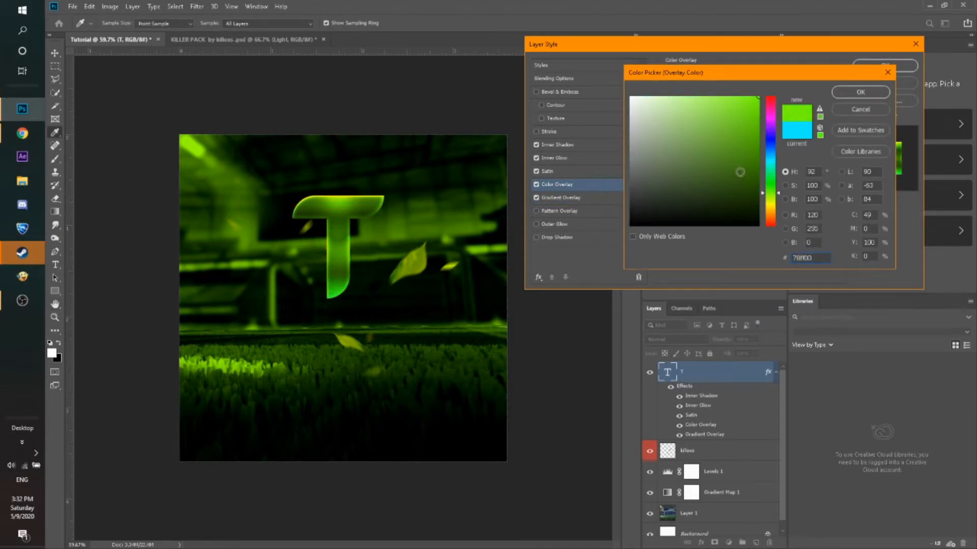
left_click(860, 92)
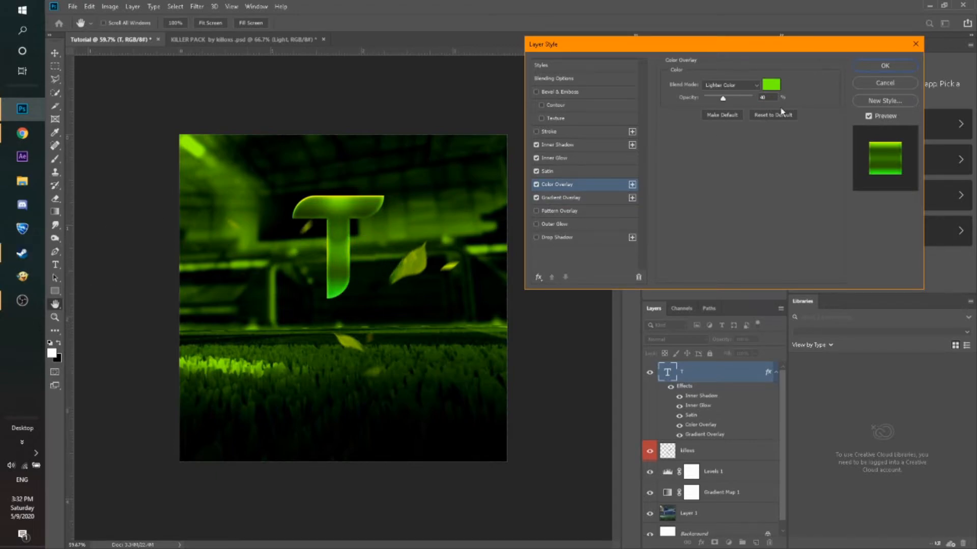
left_click(875, 66)
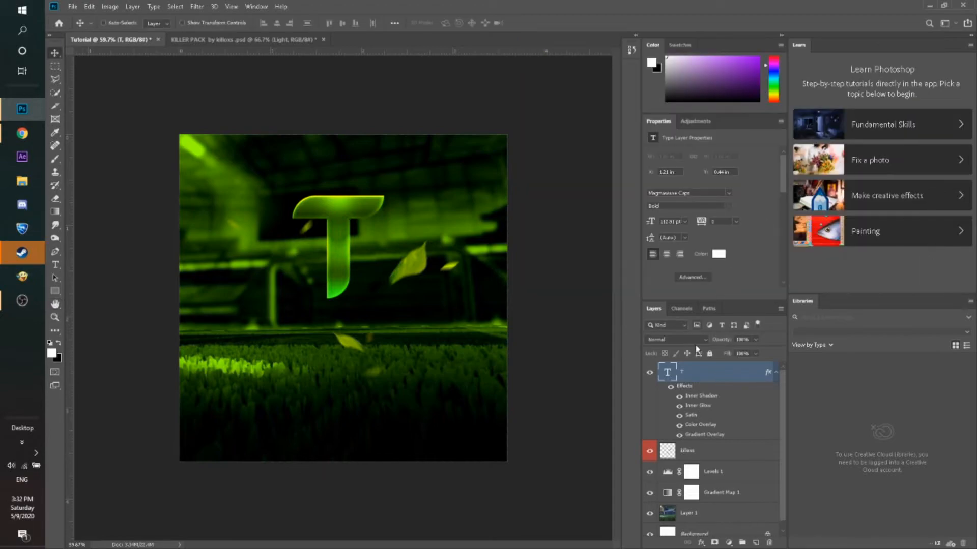
Add an Outer Glow effect to the letter T, set its color to a bright green of hue 112°, and apply it
right_click(694, 376)
left_click(730, 100)
left_click(536, 223)
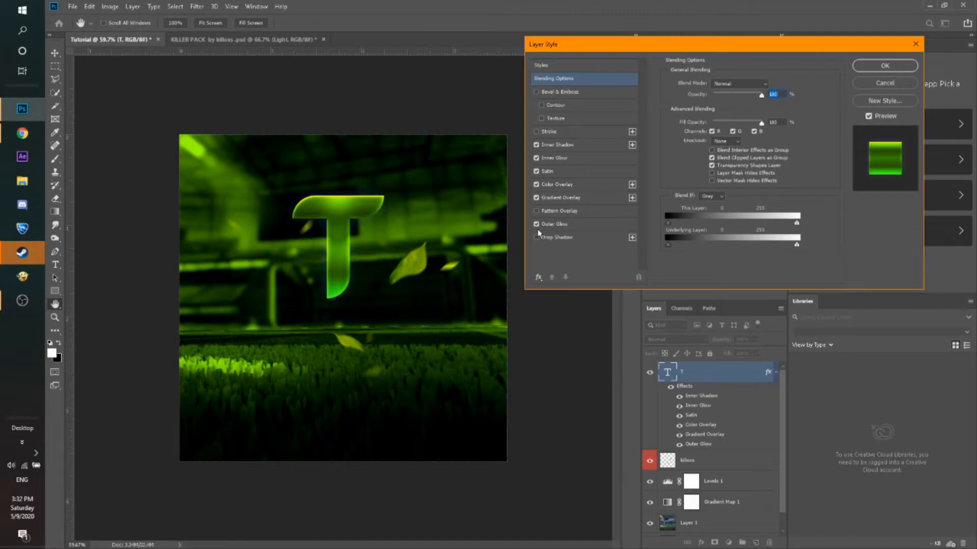
left_click(572, 228)
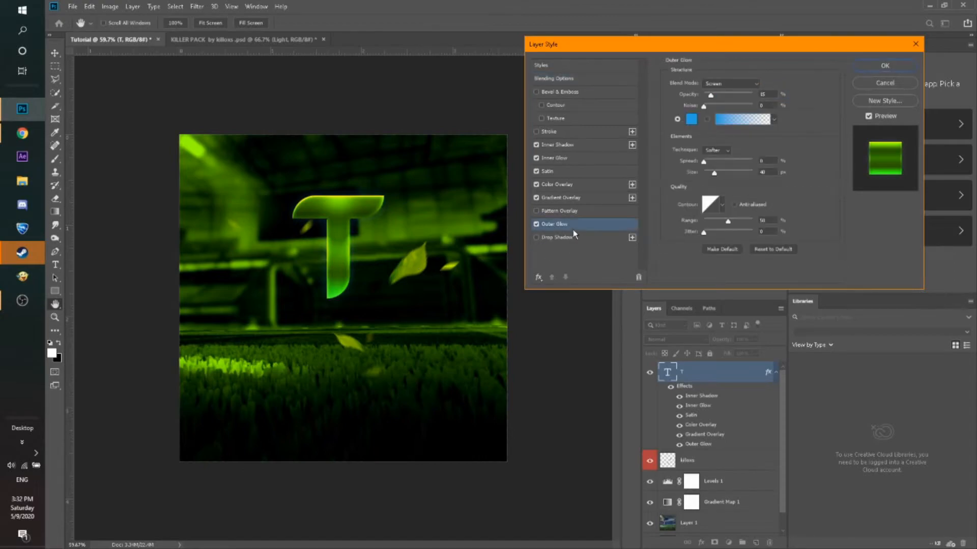
left_click(678, 135)
left_click(782, 186)
mouse_move(740, 163)
left_mouse_down()
mouse_move(738, 114)
mouse_move(760, 95)
left_mouse_up()
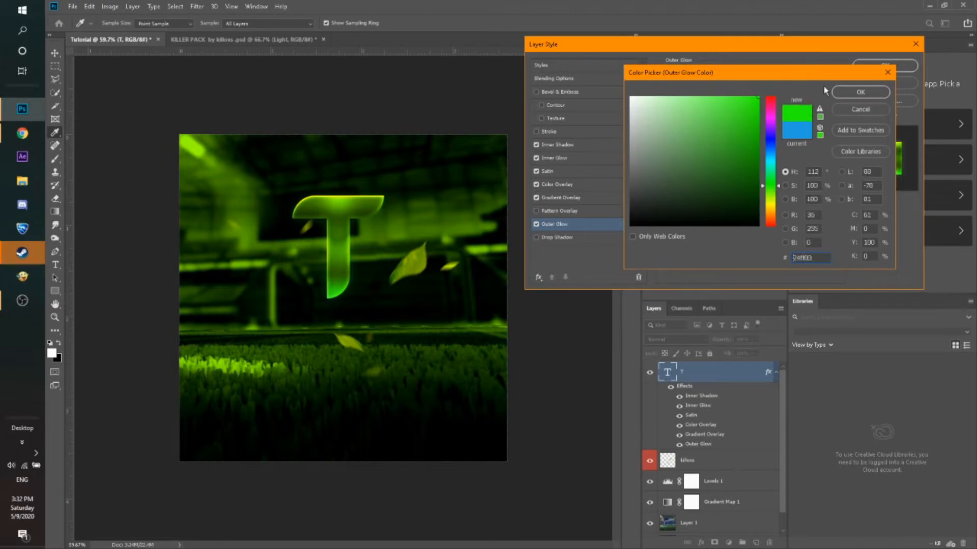
left_click(857, 92)
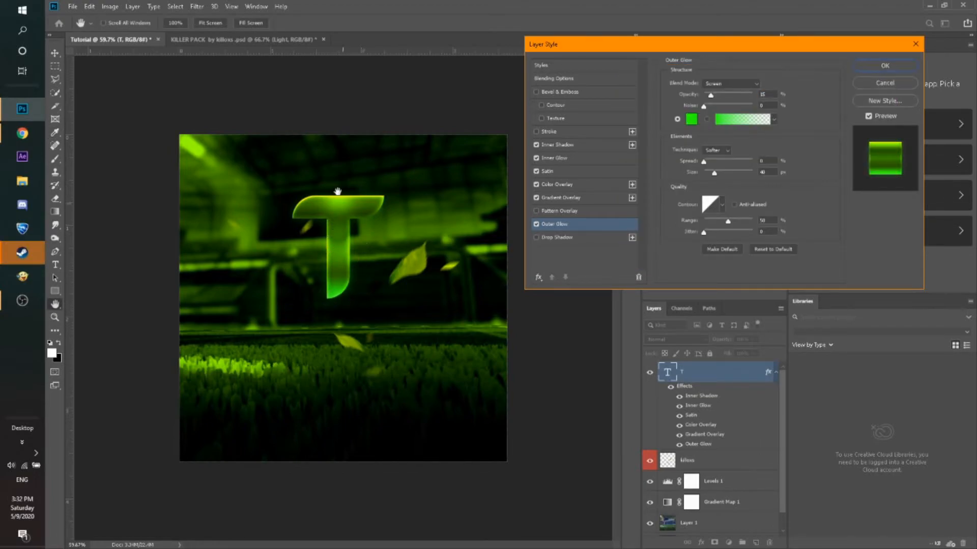
left_click(885, 65)
Move the letter T to the center of the canvas and enlarge it to about 152 pt
key("ctrl+t")
left_click_drag(333, 252, 339, 295)
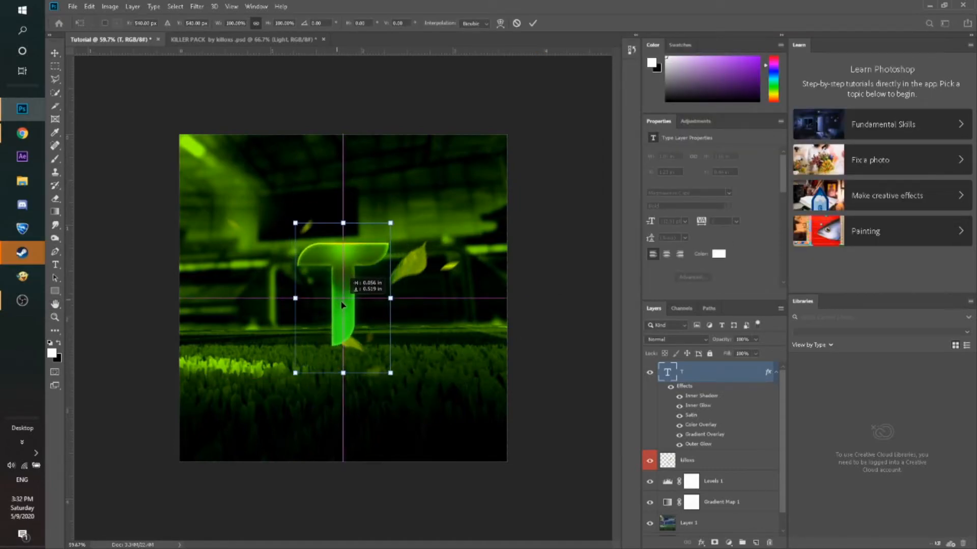
left_click_drag(390, 315, 362, 317)
left_click(532, 23)
key("z")
left_click(314, 268)
left_click_drag(314, 268, 302, 267)
key("ctrl+plus")
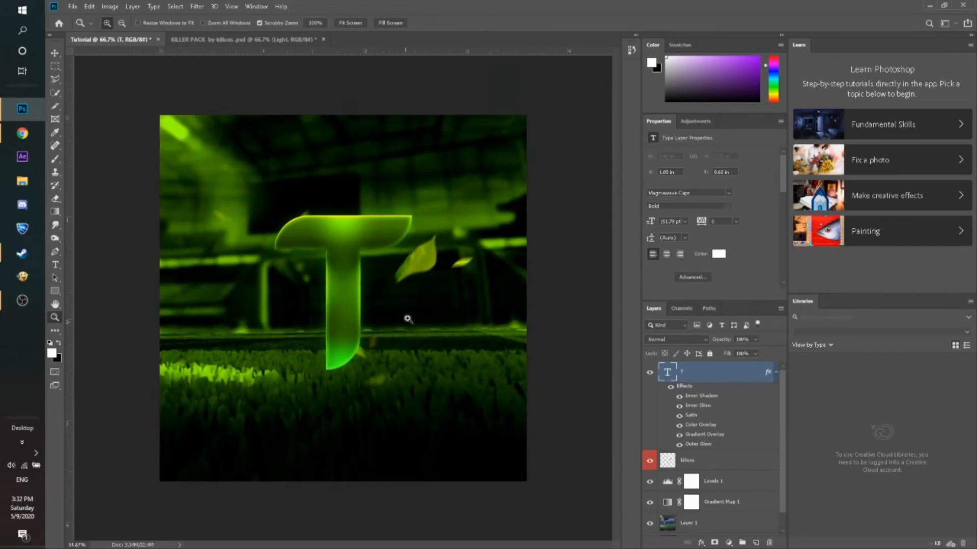
key("v")
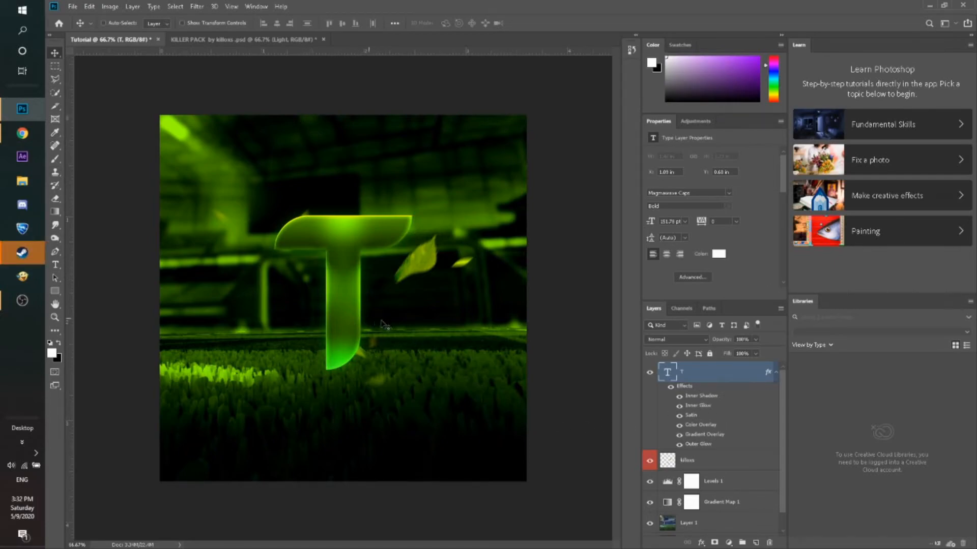
Preview several texture layers one by one in the Textures group of the KILLER PACK document
left_click(193, 39)
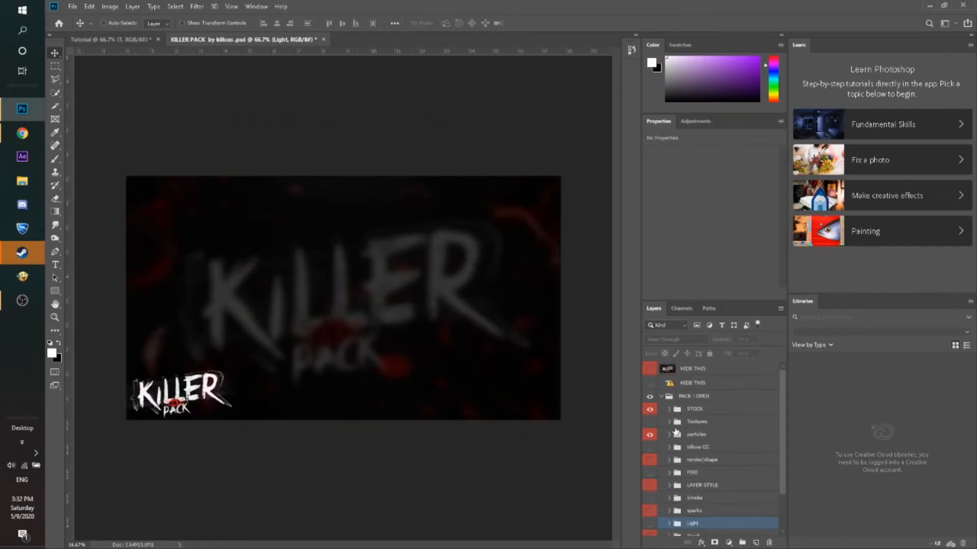
left_click(670, 422)
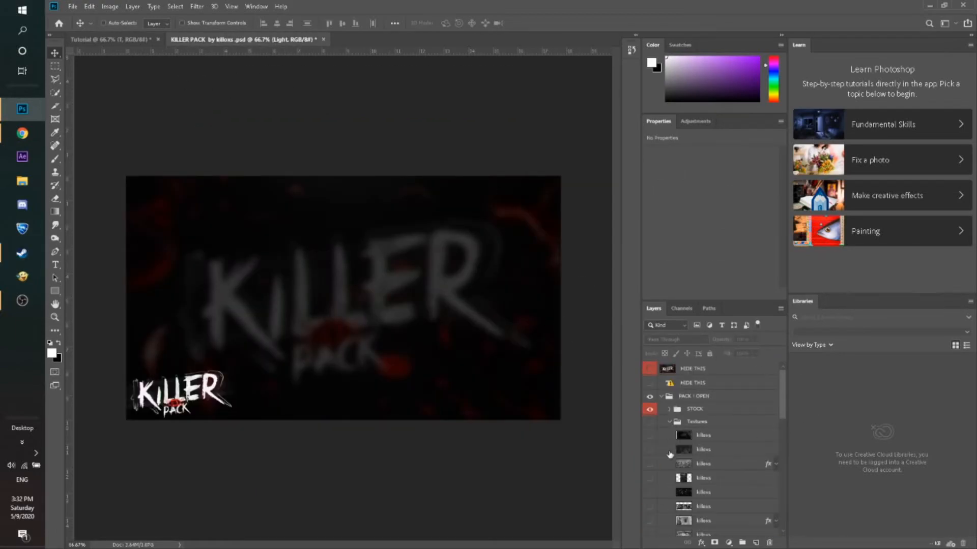
left_click(650, 478)
left_click(650, 492)
left_click(649, 492)
left_click(649, 507)
left_click(650, 506)
left_click(649, 521)
left_click(649, 521)
left_click(650, 535)
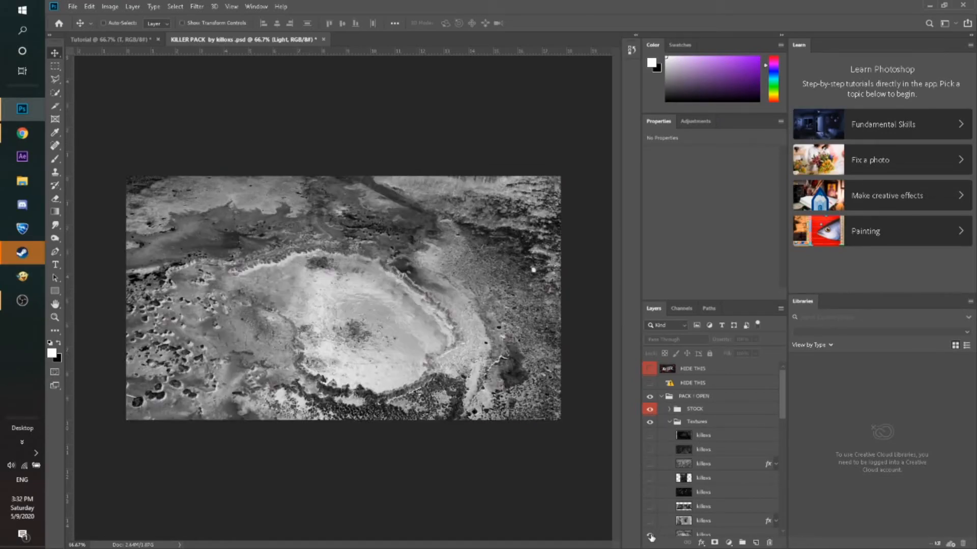
left_click(650, 535)
Duplicate the first layer of the Textures group into the Tutorial document and position the texture over the letter T
left_click(650, 436)
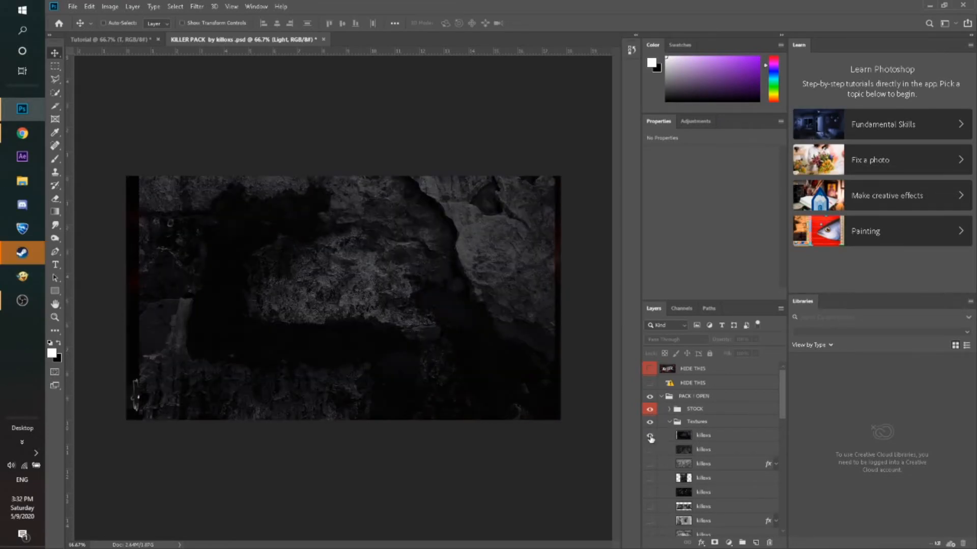
right_click(702, 437)
left_click(733, 59)
left_click(462, 176)
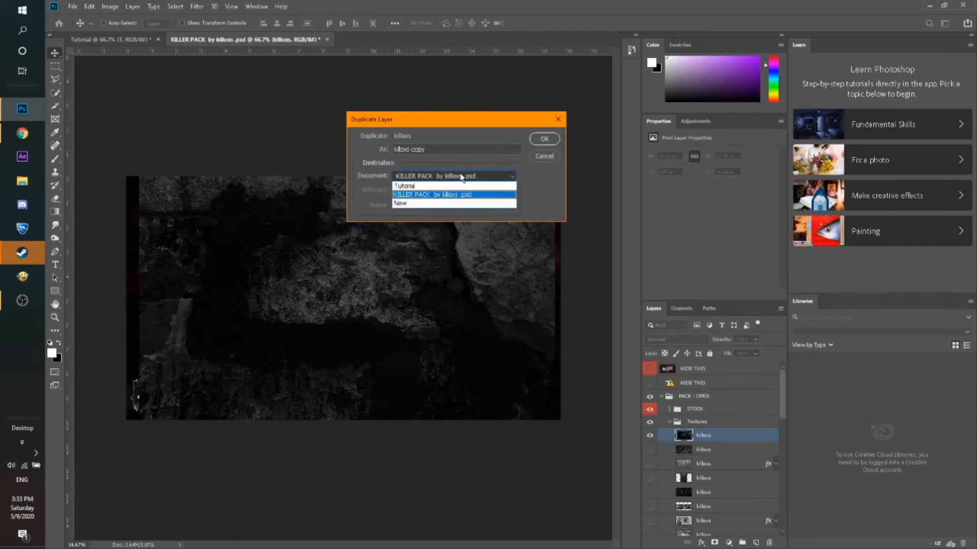
left_click(454, 186)
left_click(544, 138)
left_click(94, 38)
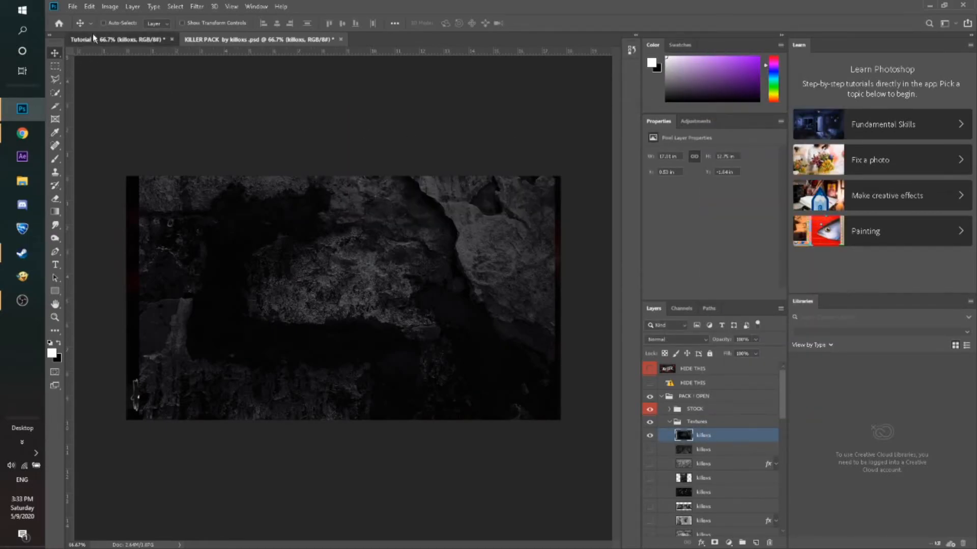
left_click_drag(523, 316, 410, 330)
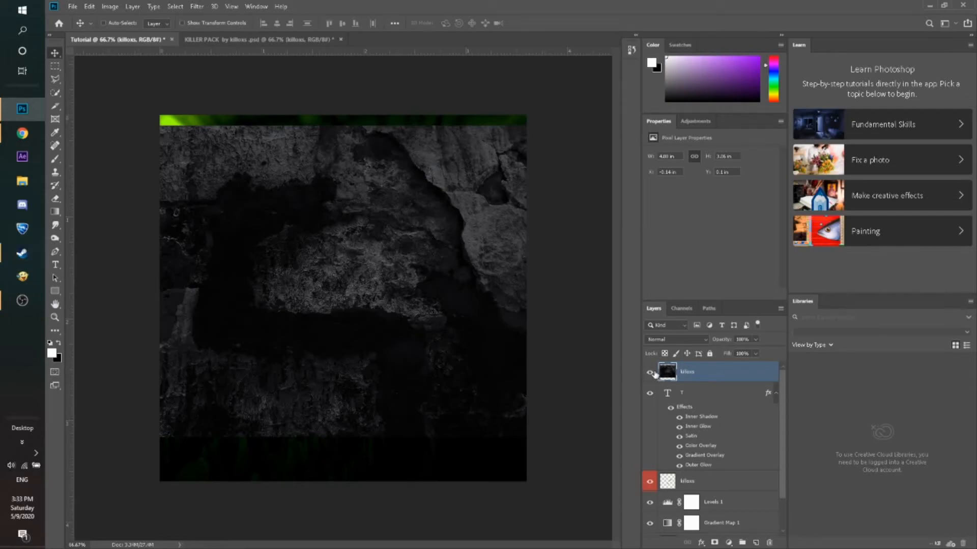
Hide the texture layer and select the shape of the letter T on its own layer with the Quick Selection tool
left_click(651, 373)
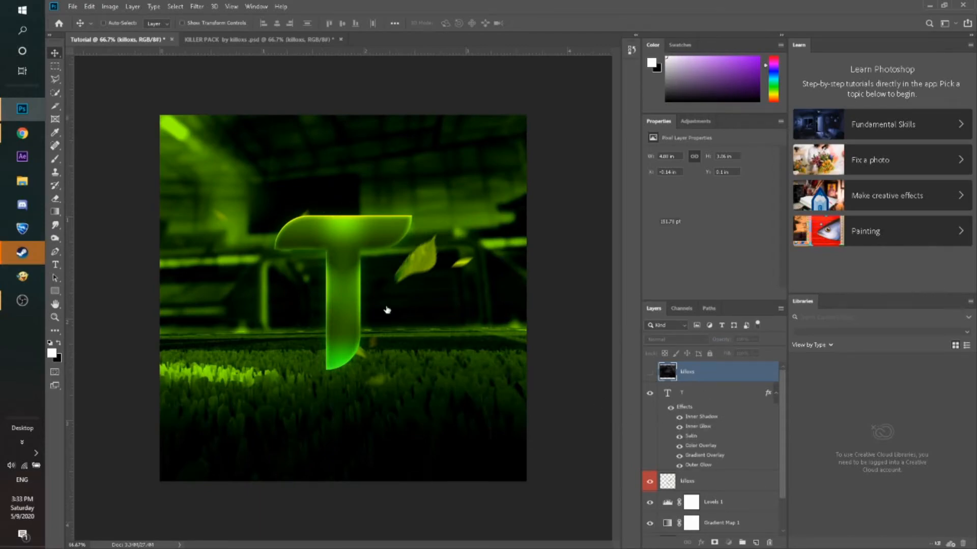
left_click(707, 394)
left_click(56, 94)
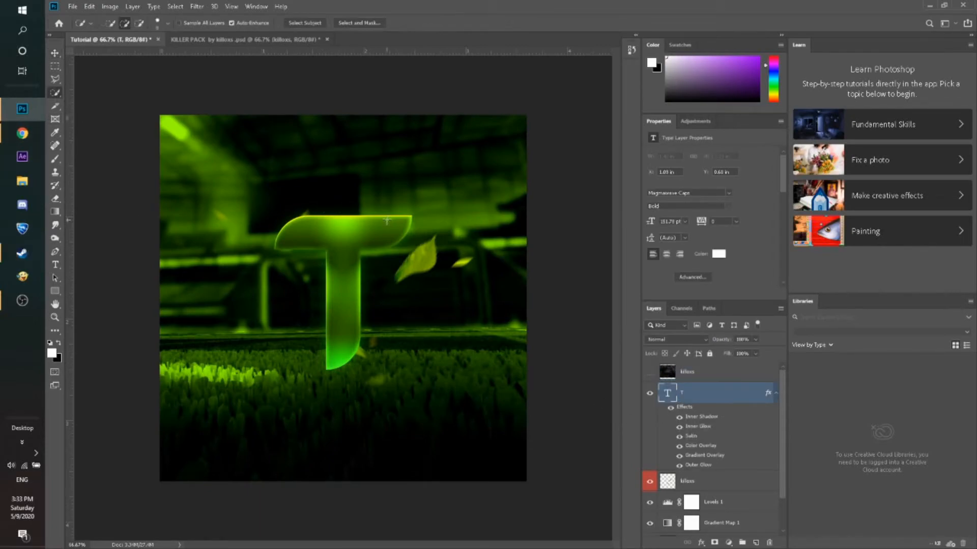
key("ctrl+a")
left_click_drag(415, 289, 436, 244)
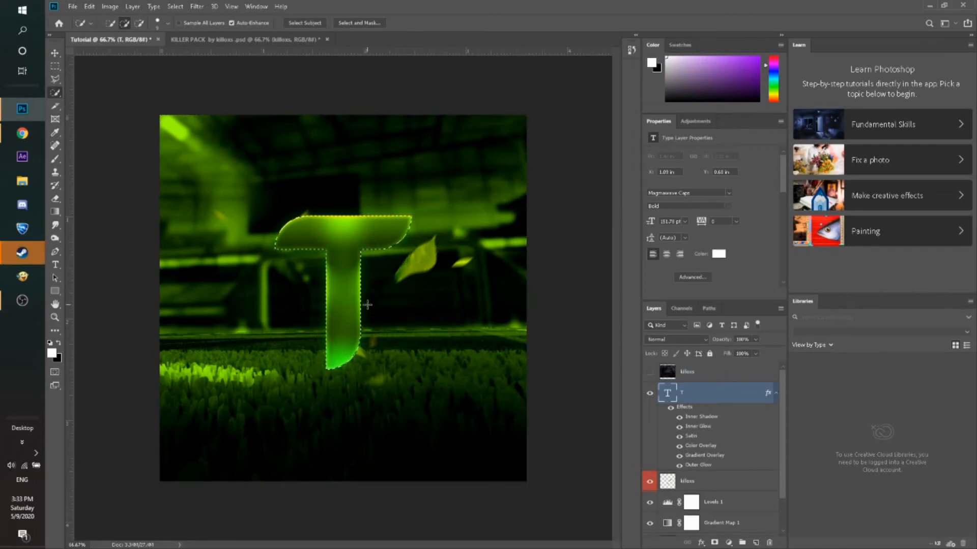
Show the texture layer again, invert the T-shaped selection and delete the texture outside the letter
left_click(710, 371)
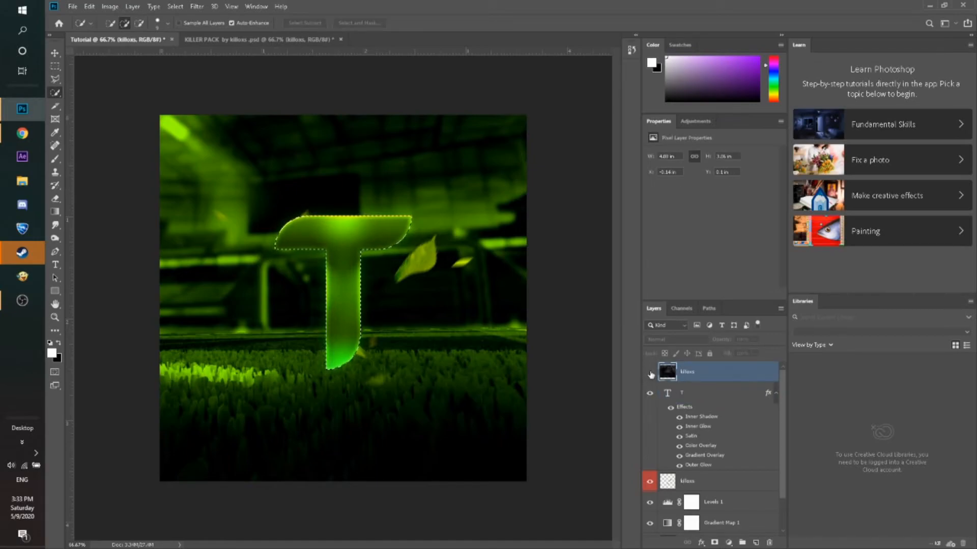
left_click(650, 375)
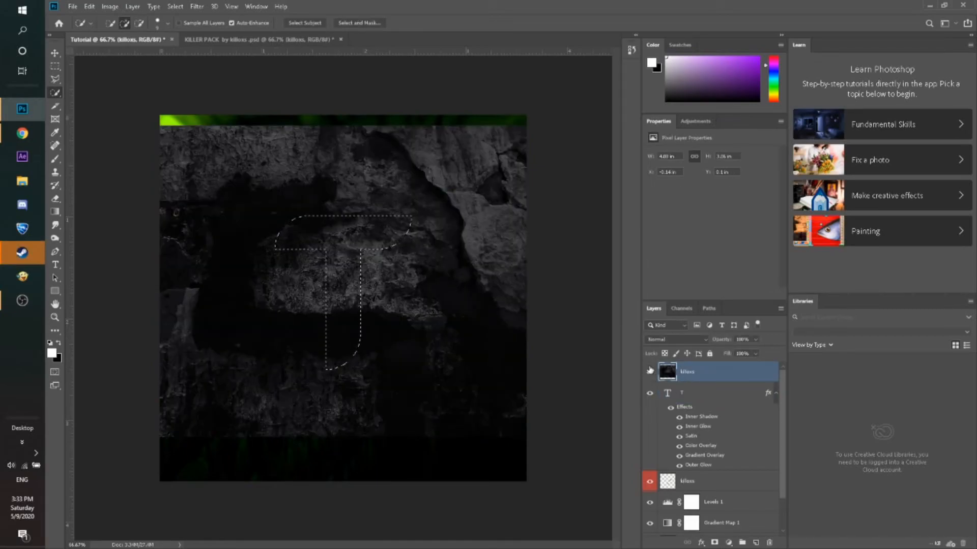
left_click(175, 7)
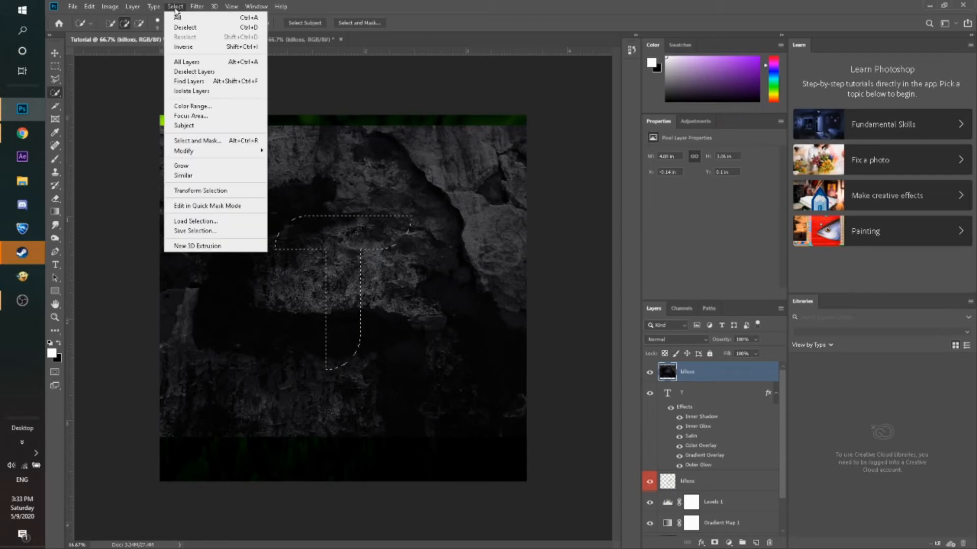
left_click(200, 47)
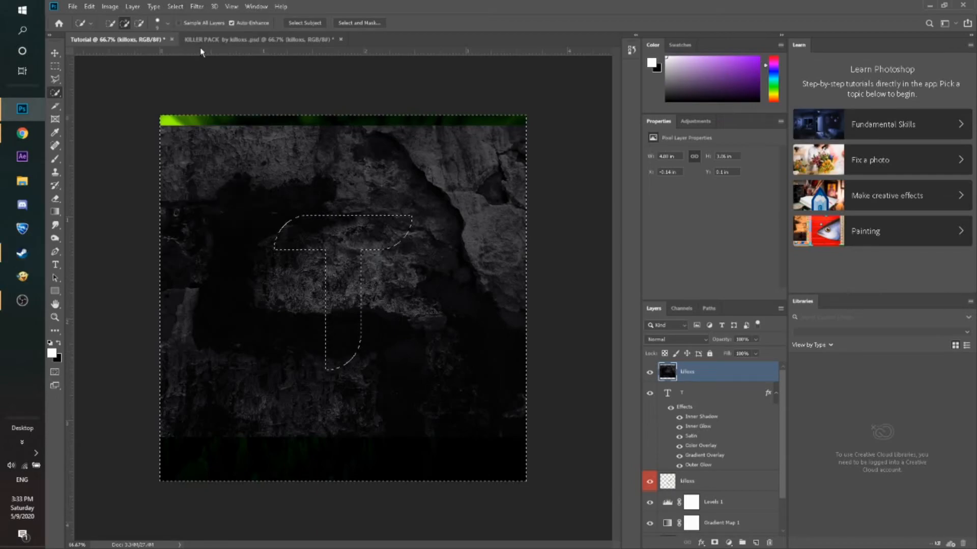
key("Delete")
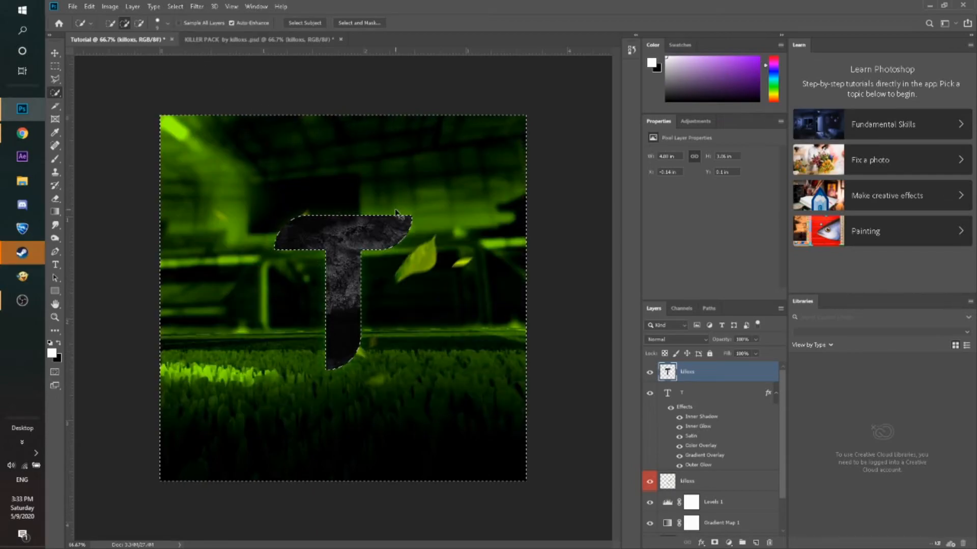
Clear the selection and set the T-shaped texture layer's blend mode to Soft Light
key("ctrl+d")
left_click(685, 341)
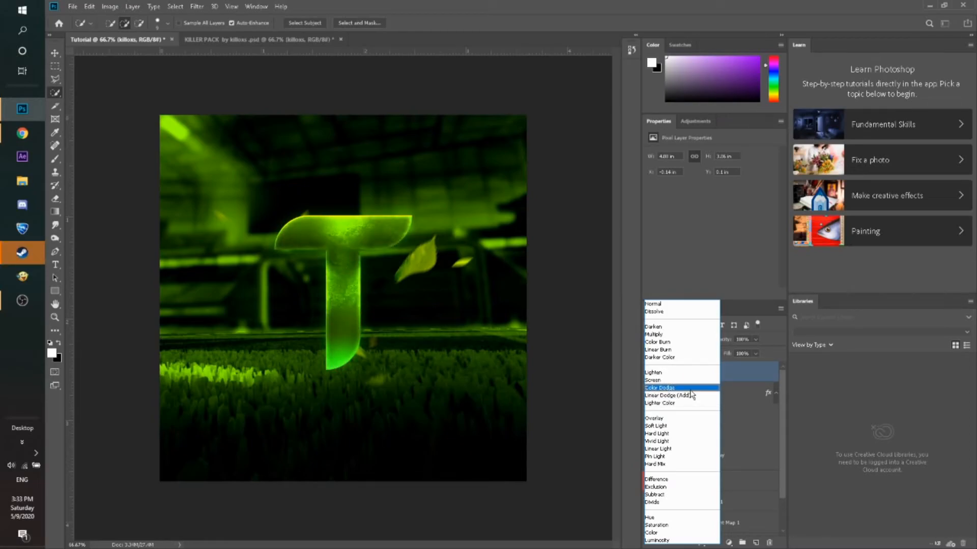
left_click(693, 427)
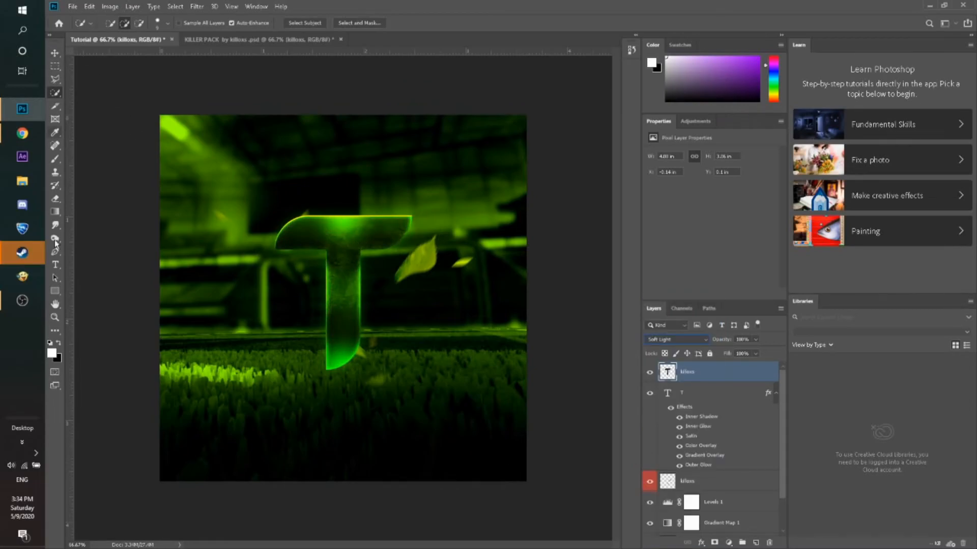
Move the leaf particles layer above the T texture layer and shift the leaves slightly so they overlap the letter
left_click(55, 317)
left_click_drag(359, 294, 395, 319)
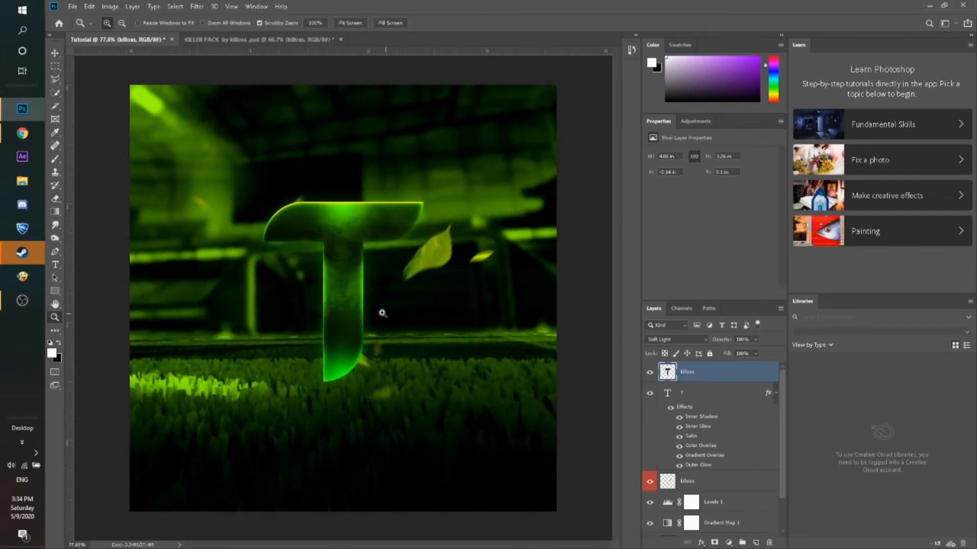
left_click_drag(379, 241, 355, 254)
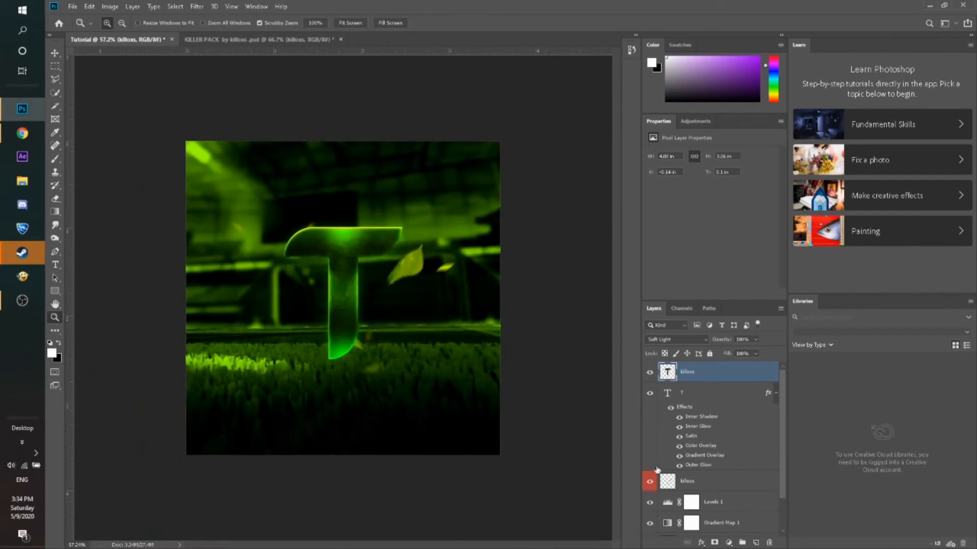
left_click_drag(703, 486, 689, 367)
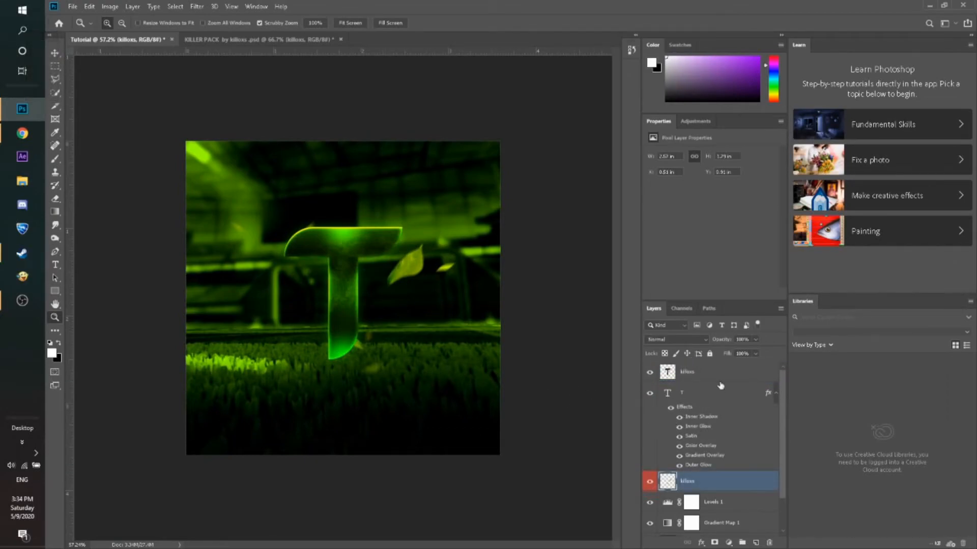
left_click_drag(693, 485, 693, 371)
key("ctrl+t")
mouse_move(411, 255)
left_mouse_down()
mouse_move(383, 246)
mouse_move(395, 250)
left_mouse_up()
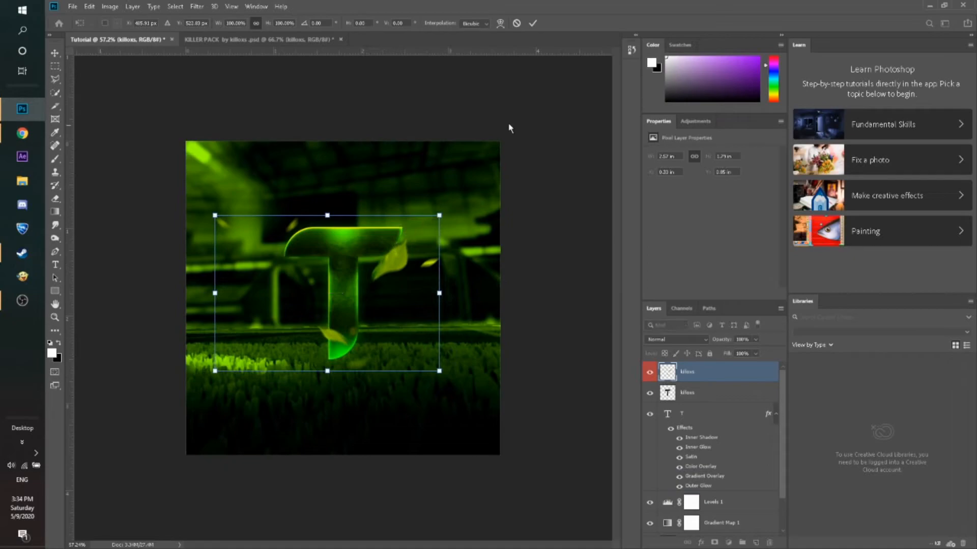
left_click(533, 23)
key("z")
left_click_drag(382, 316, 322, 331)
Switch to the KILLER PACK document, hide the first texture layer and collapse the Textures group
left_click(254, 39)
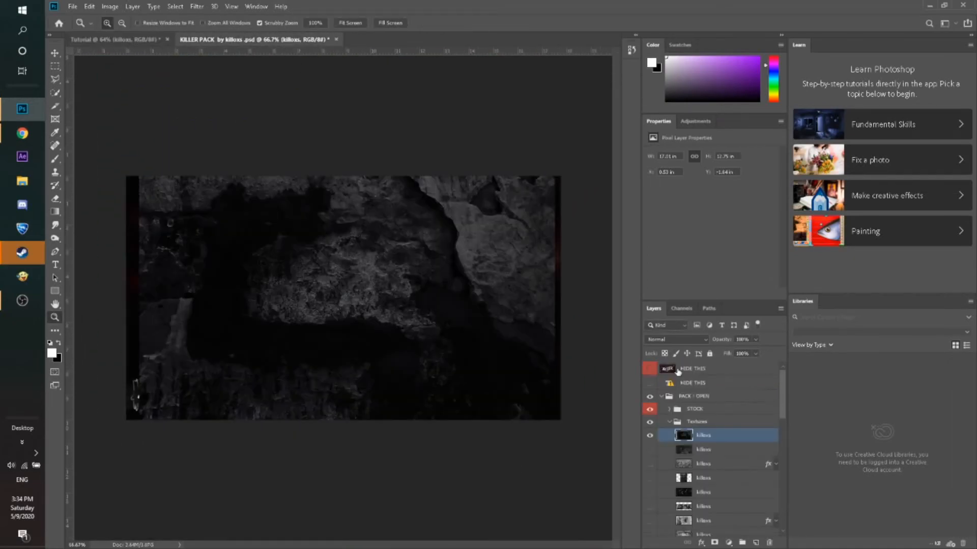
left_click(650, 435)
left_click(669, 422)
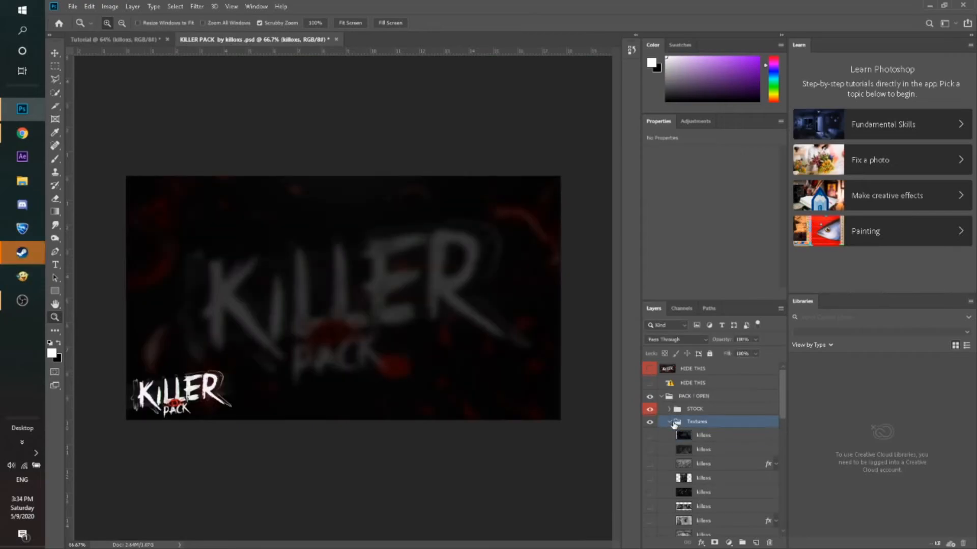
Preview several numbered colour correction presets in the pack's CC group, switching each one off again, and collapse the group
scroll(680, 461, "down", 3)
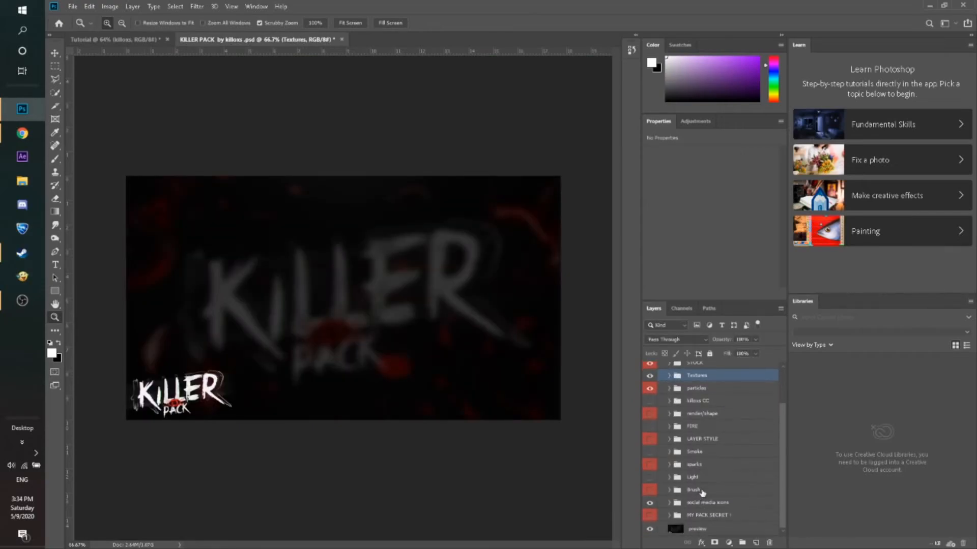
left_click(670, 401)
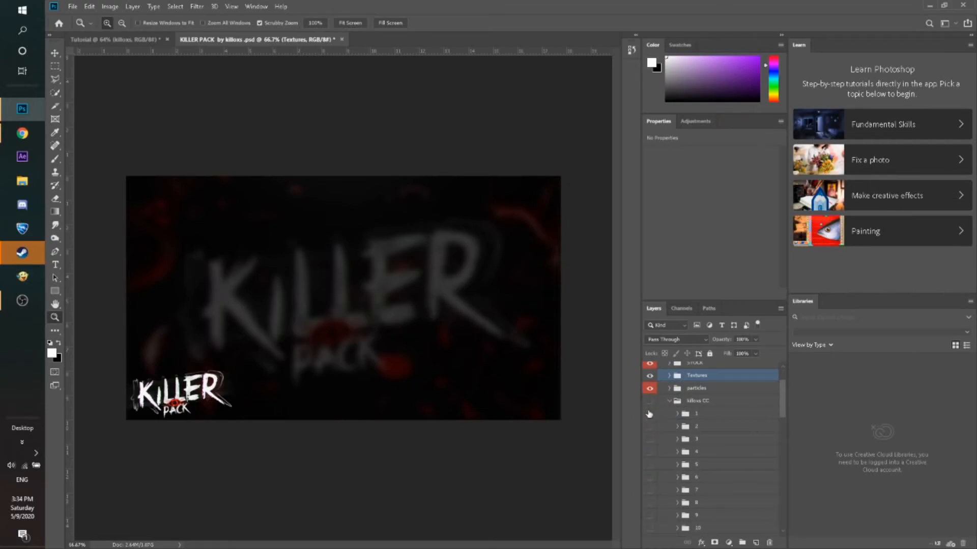
left_click(649, 401)
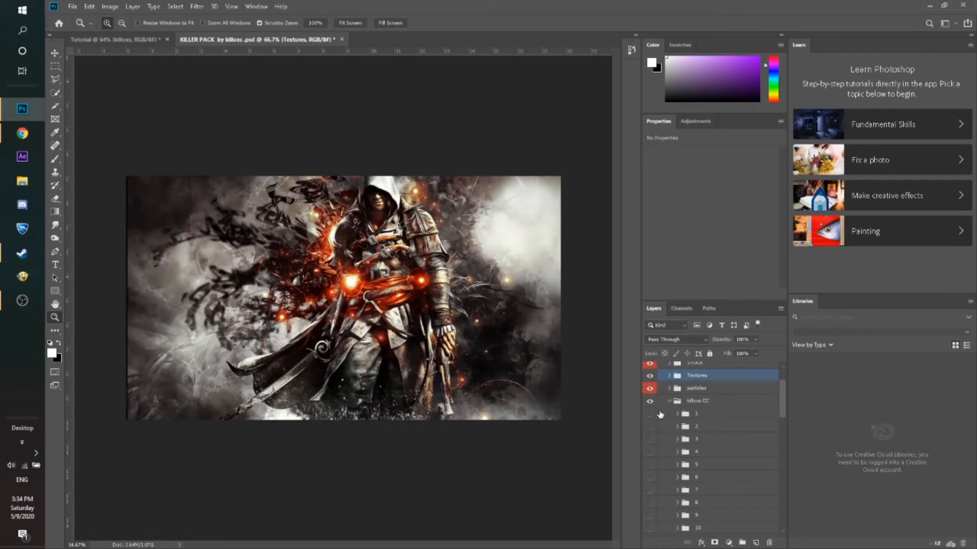
left_click(648, 451)
left_click(649, 456)
left_click(650, 465)
left_click(650, 466)
left_click(649, 491)
left_click(650, 491)
left_click(649, 504)
left_click(650, 504)
left_click(650, 516)
left_click(650, 516)
left_click(649, 443)
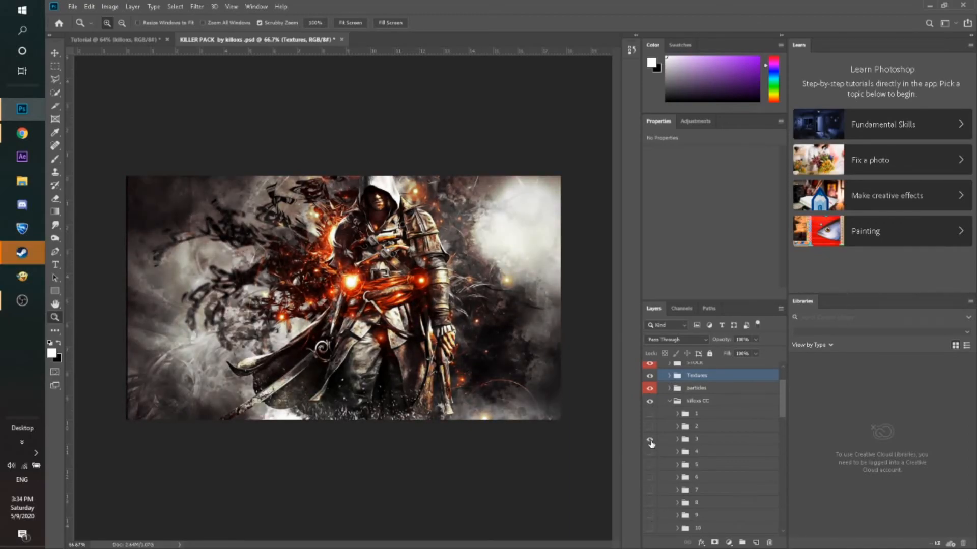
left_click(649, 443)
left_click(668, 401)
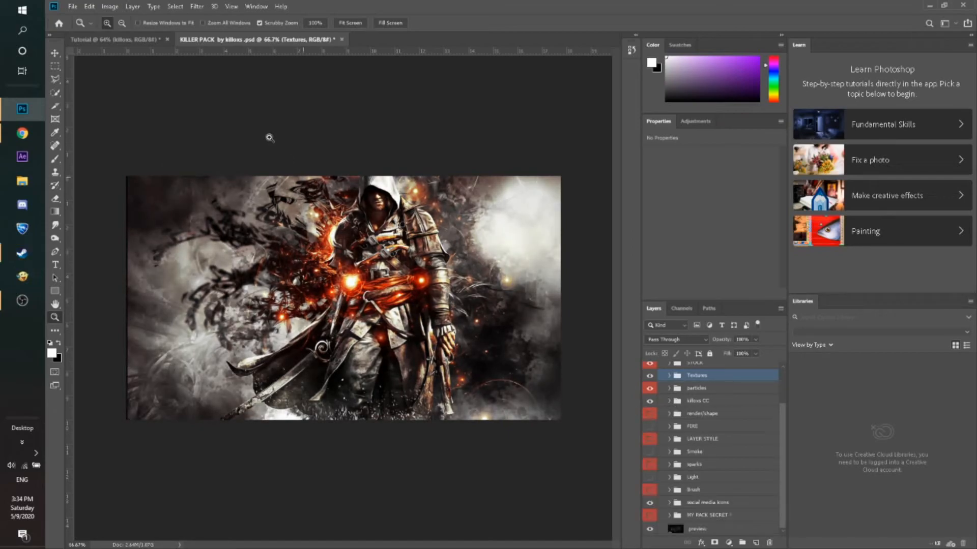
Return to the Tutorial document and create a new group named "cc\" above all layers
left_click(115, 39)
left_click_drag(421, 316, 427, 371)
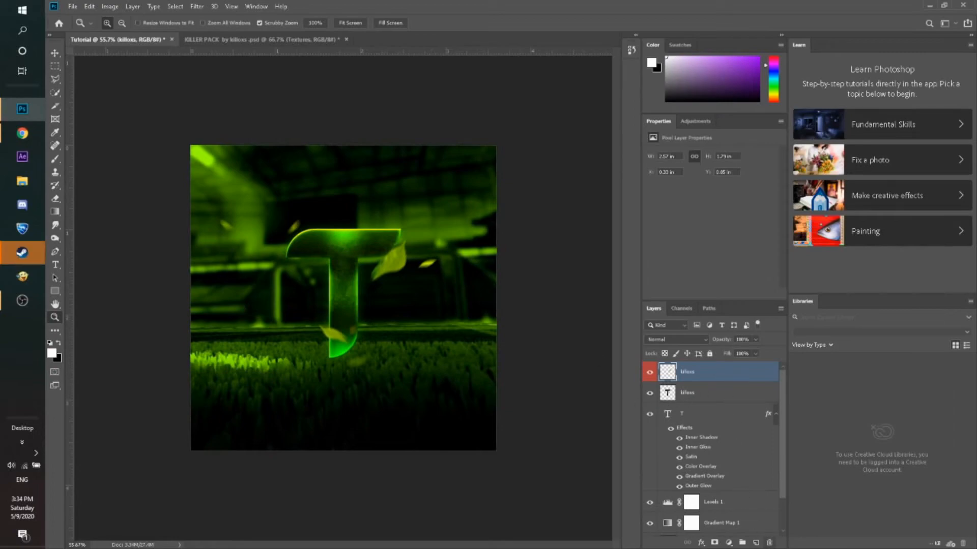
left_click(742, 542)
double_click(688, 368)
type("cc")
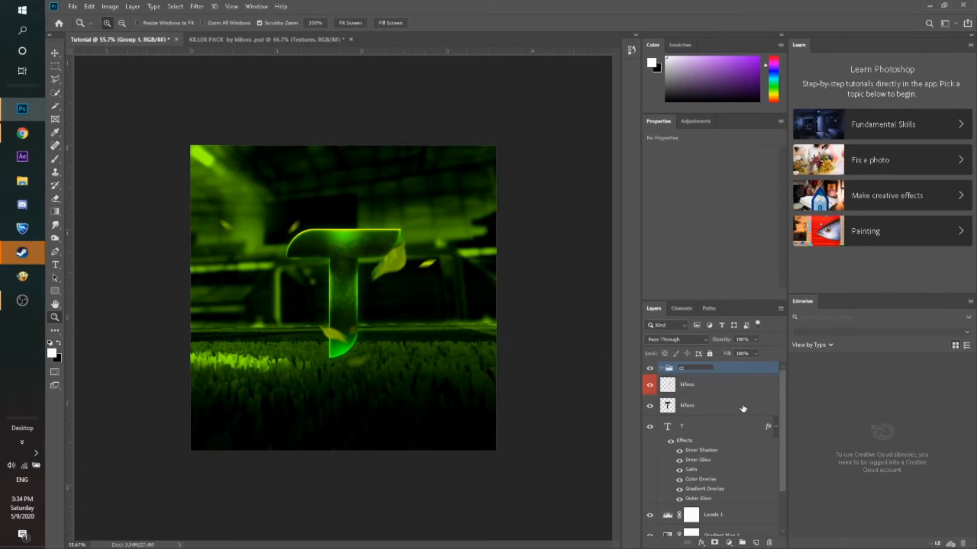
type("\\")
key("Return")
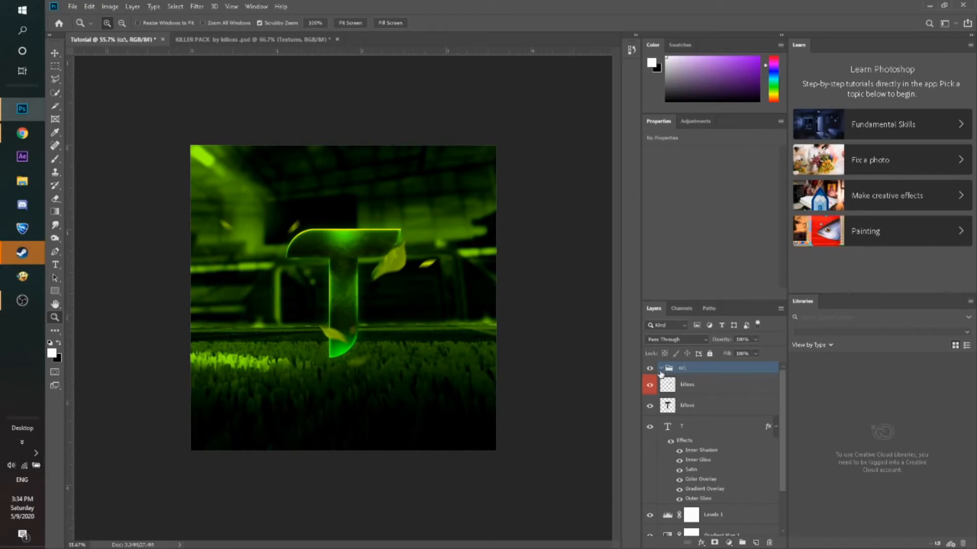
Add a Levels and an Exposure adjustment layer inside the new group
left_click(728, 542)
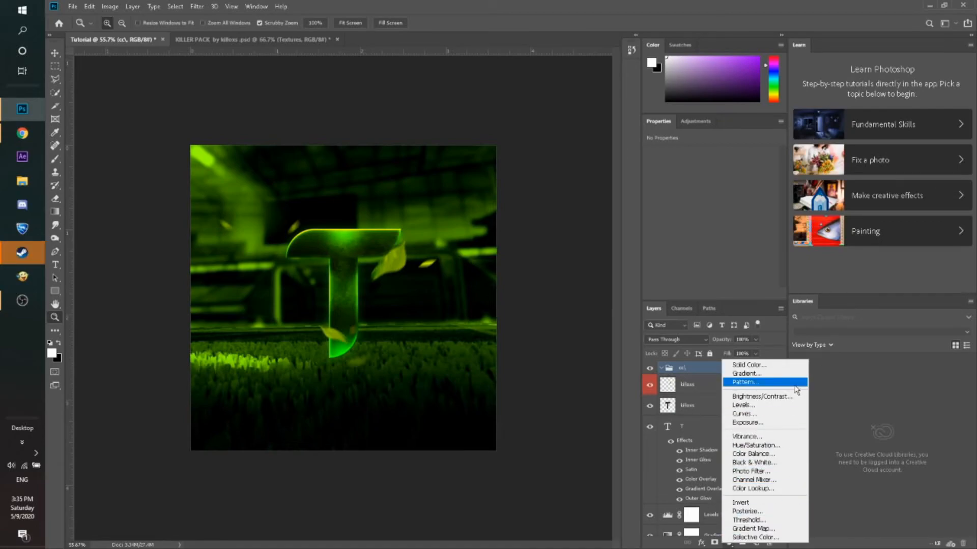
left_click(759, 405)
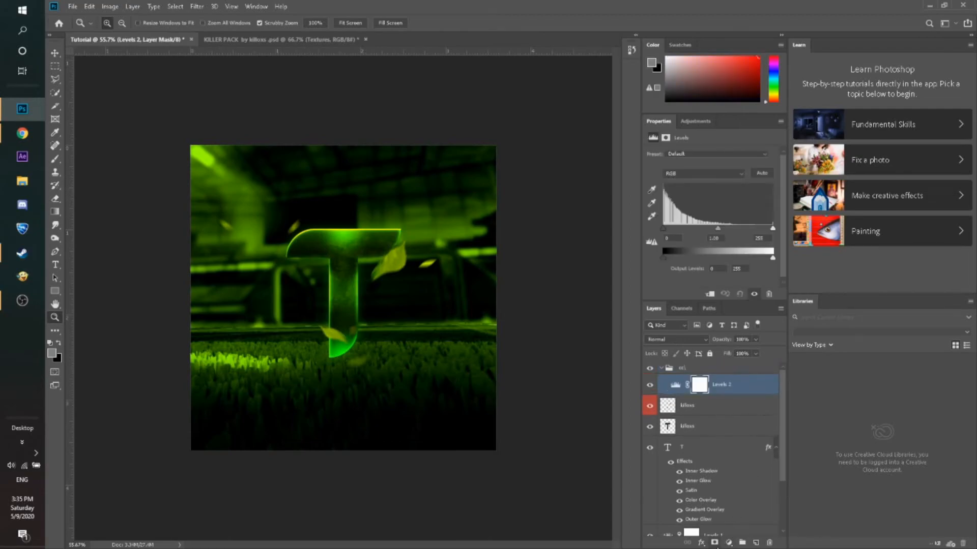
left_click(728, 543)
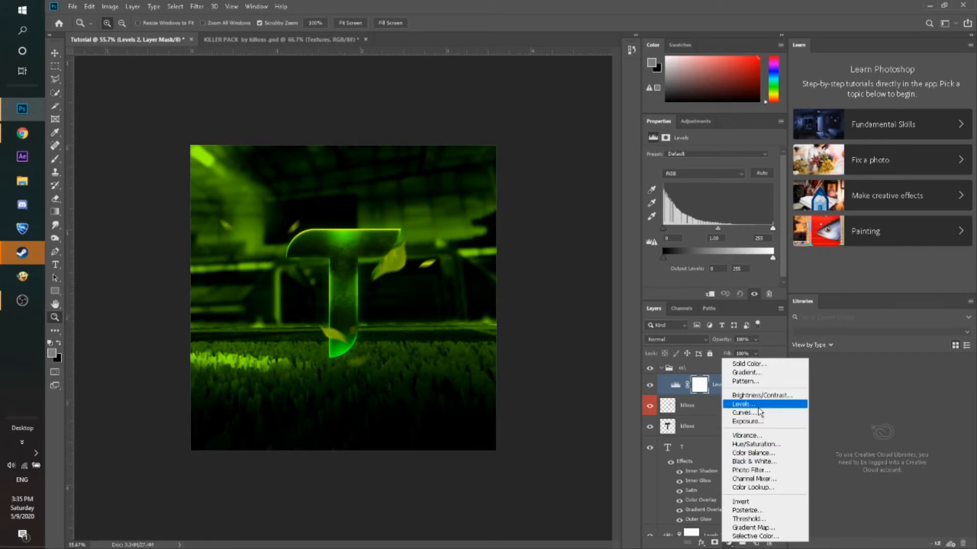
left_click(750, 422)
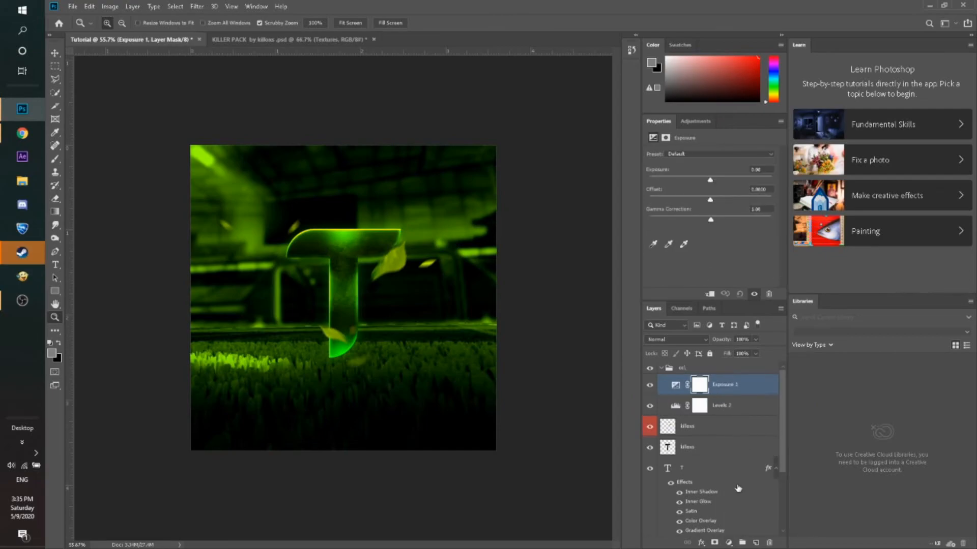
Add a Curves adjustment layer above the Exposure layer, raising the RGB curve in the shadows and pulling it down in the highlights
left_click(726, 543)
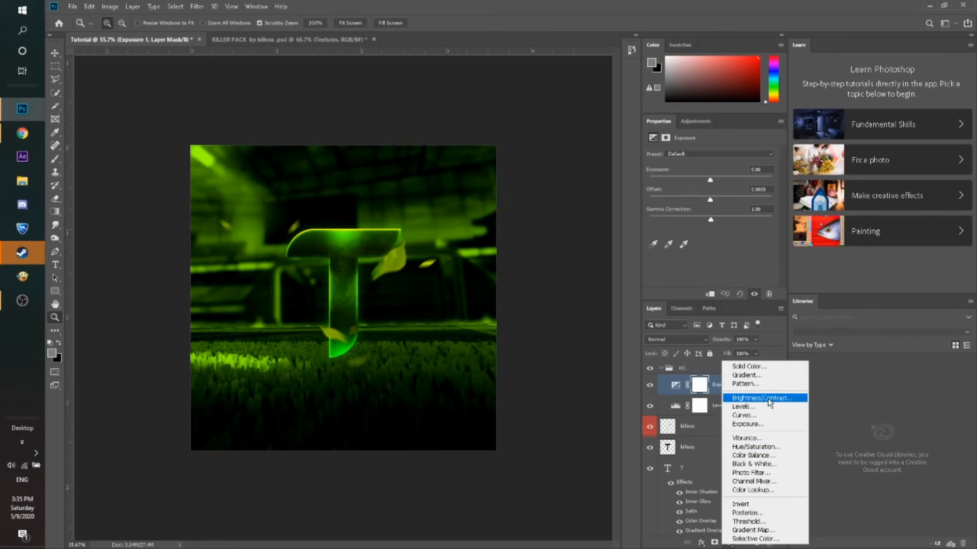
left_click(762, 416)
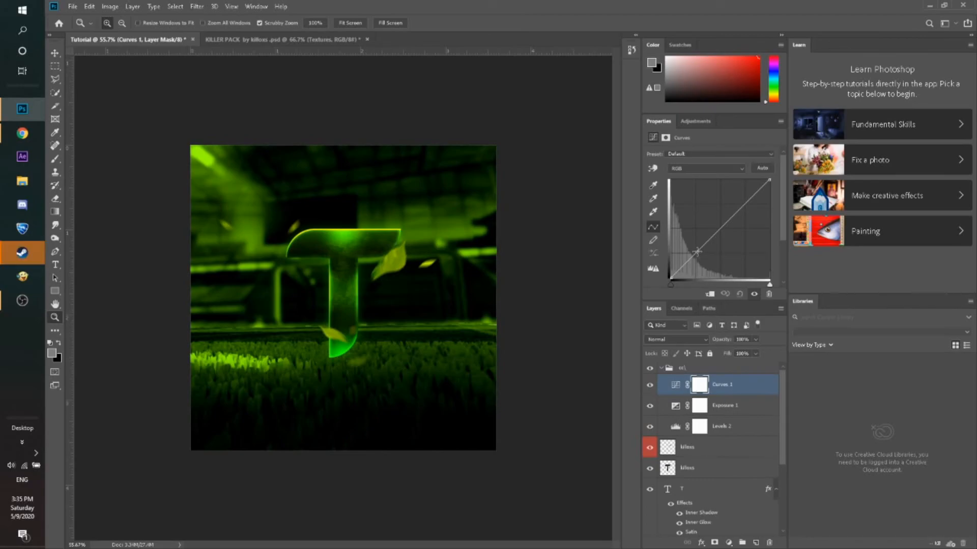
left_click_drag(698, 248, 689, 235)
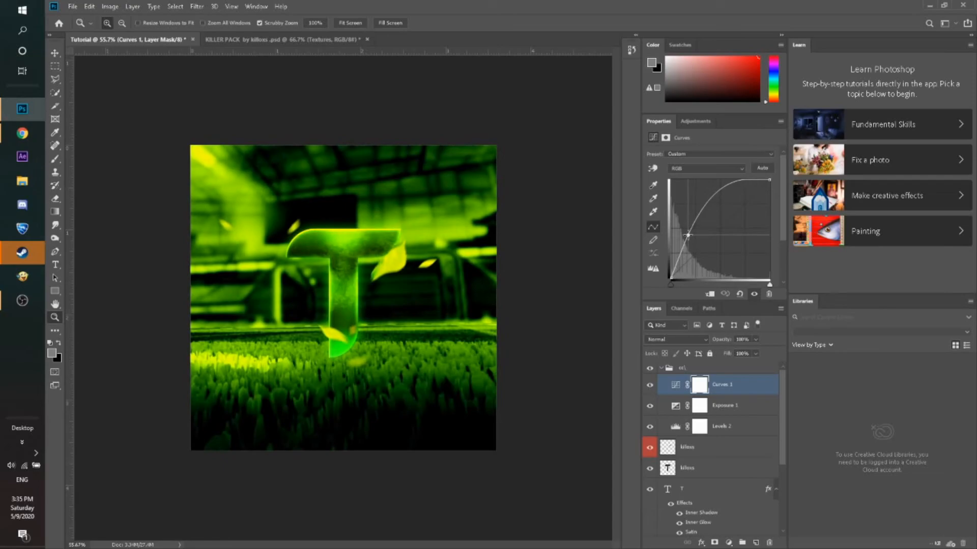
left_click_drag(719, 187, 738, 202)
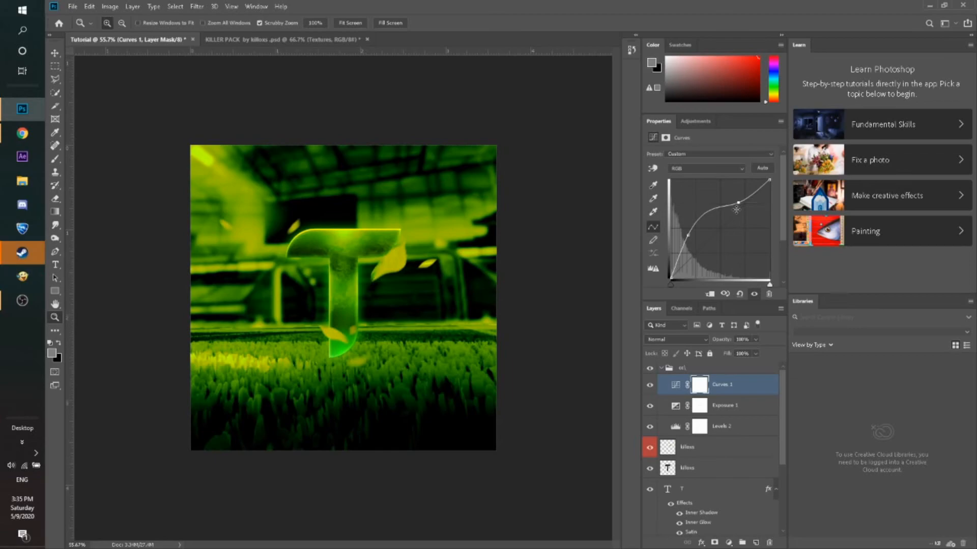
Set the Exposure 1 layer's exposure to -1.22 and its gamma correction just below 1
left_click(680, 409)
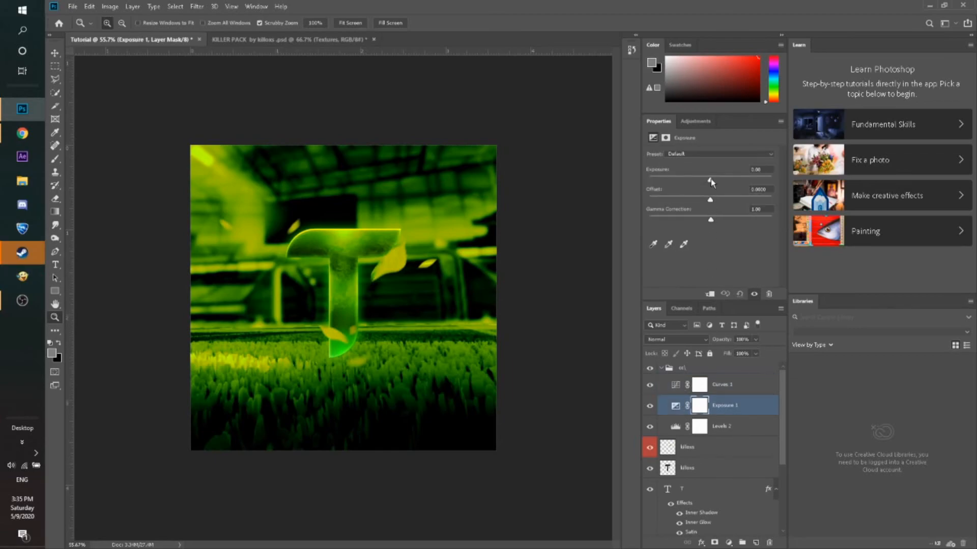
left_click_drag(710, 179, 709, 222)
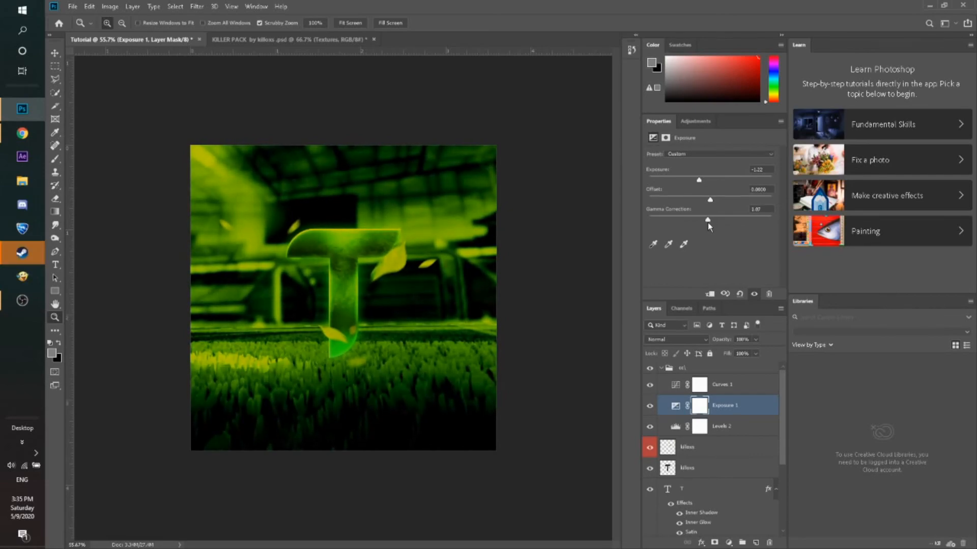
left_click_drag(709, 225, 703, 224)
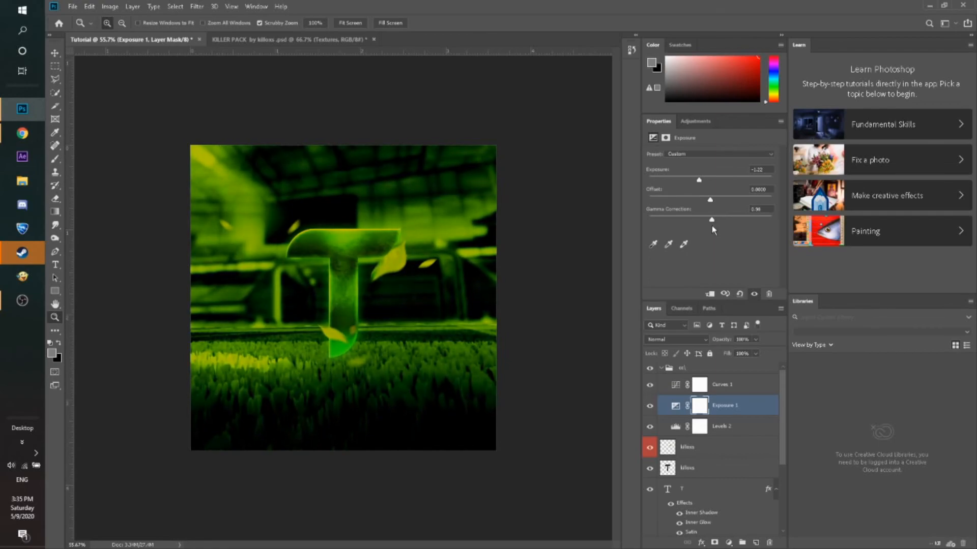
Set the midtone input value of the Levels 2 adjustment layer to 1.07
left_click(673, 433)
left_click_drag(663, 229, 713, 228)
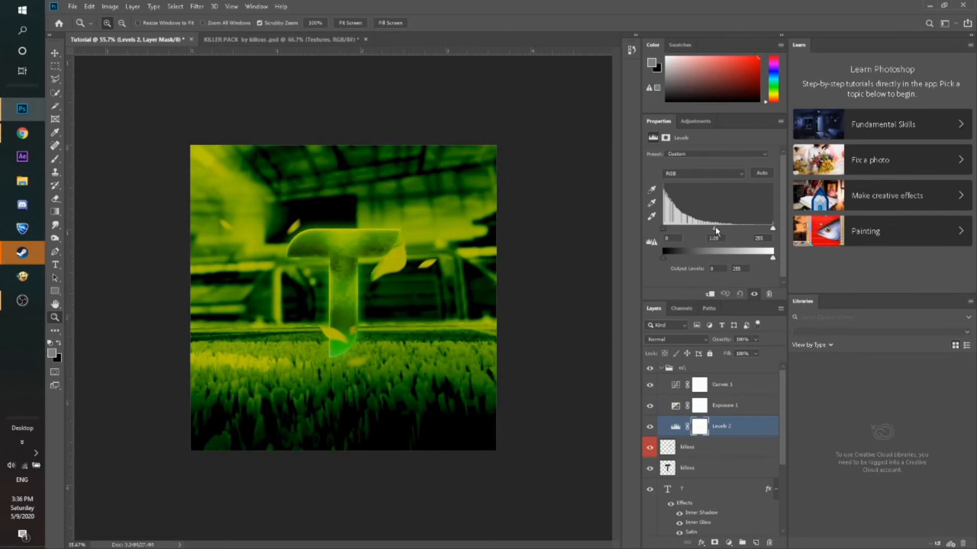
left_click_drag(715, 229, 714, 229)
left_click_drag(361, 317, 371, 316)
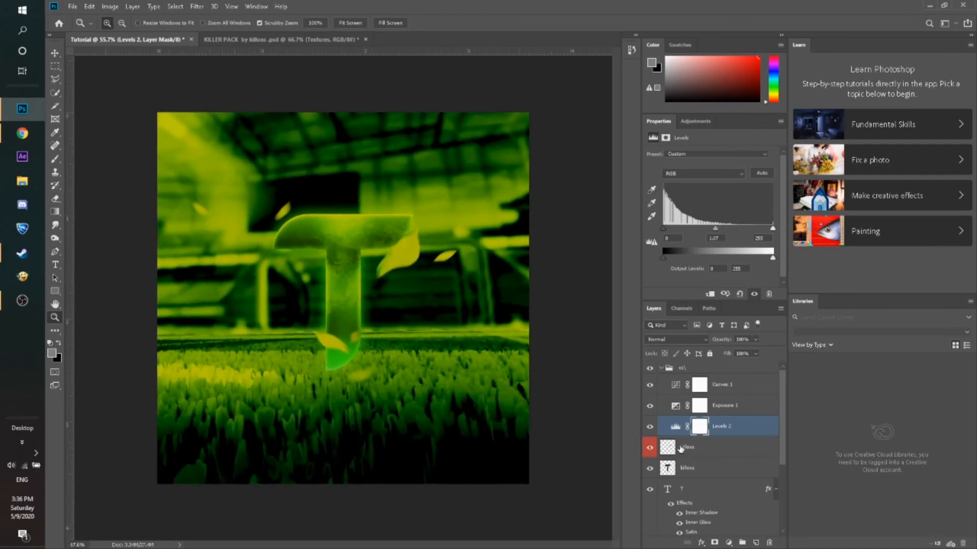
Select all layers from the adjustment group down to Gradient Map 1, duplicate them and merge the copies into one layer
left_click(717, 385)
left_click(707, 367)
scroll(715, 417, "down", 5)
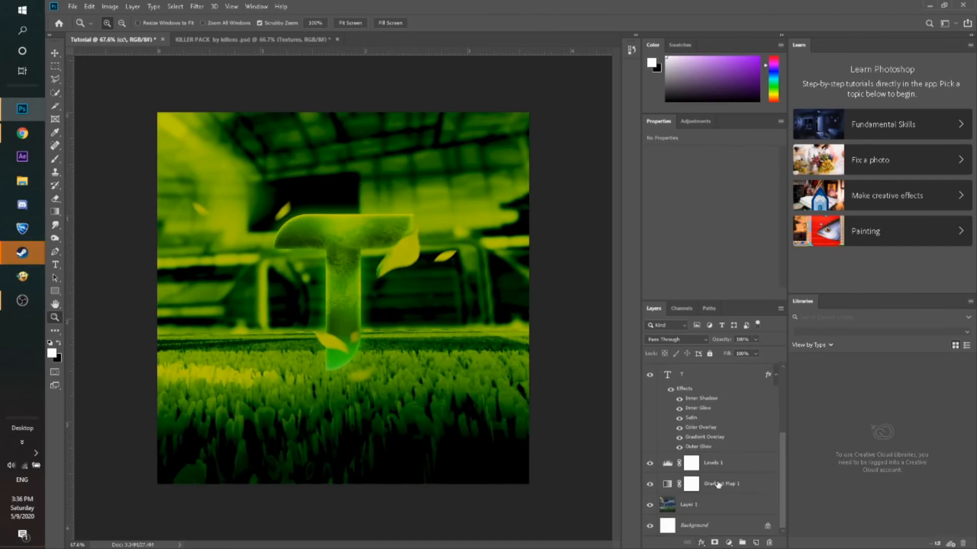
left_click(718, 484, "shift")
scroll(718, 437, "up", 5)
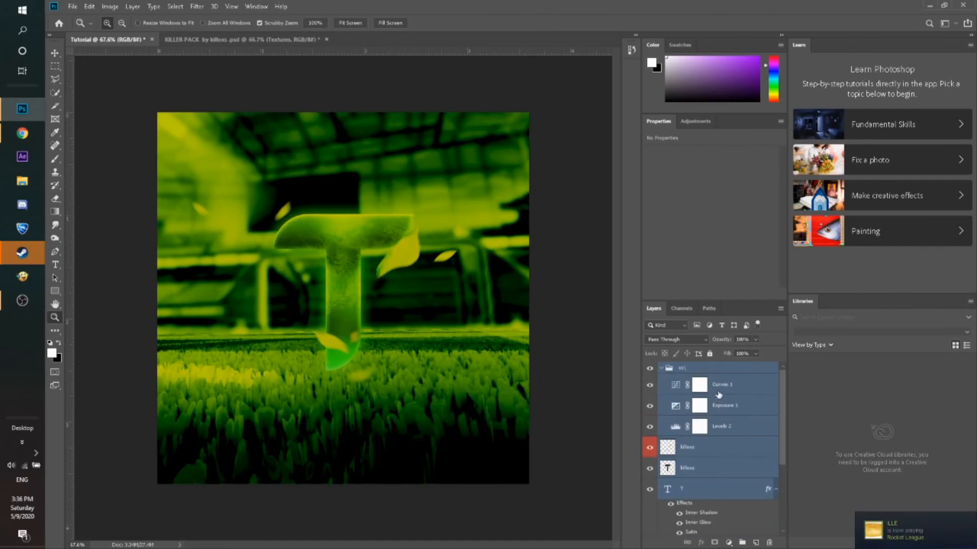
key("ctrl+j")
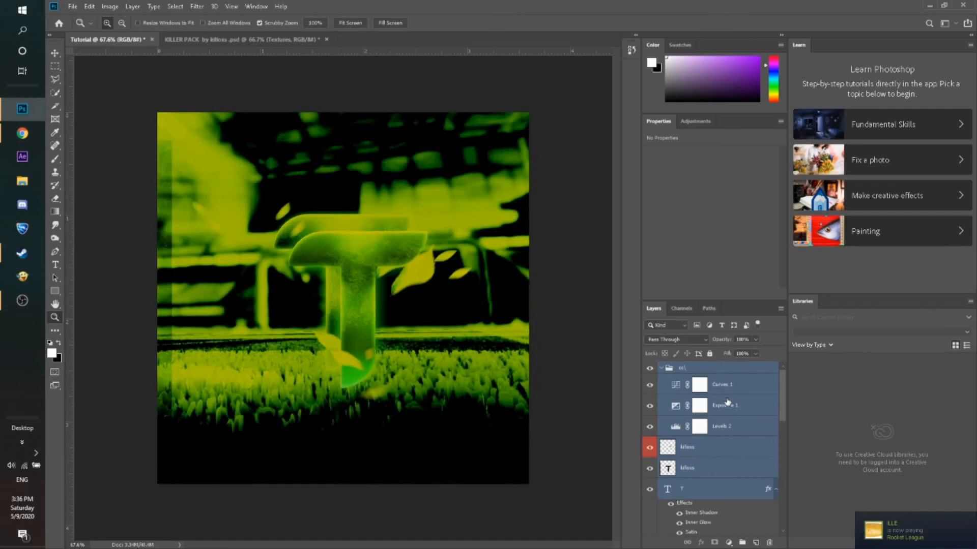
key("ctrl+e")
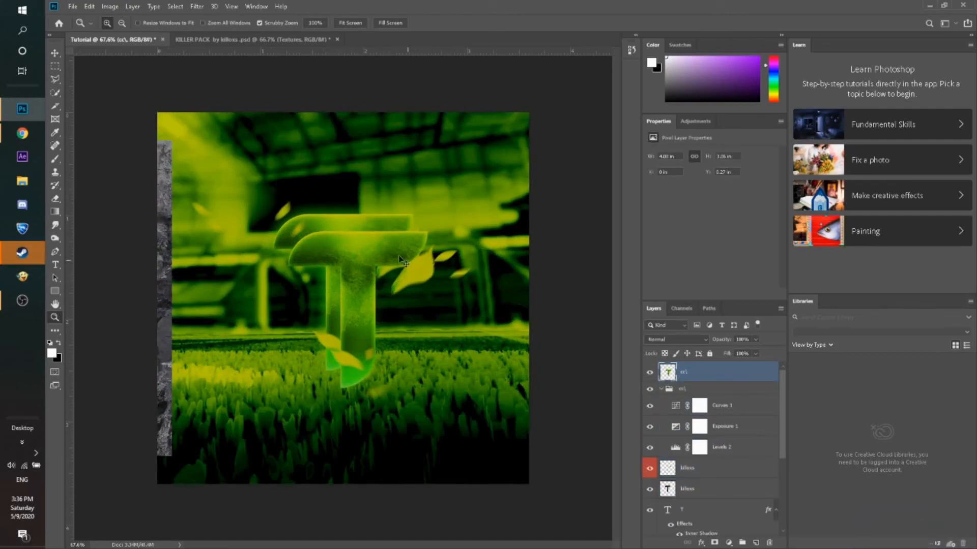
Align the merged layer's T over the original letter and set the layer's blend mode to Overlay
key("ctrl+t")
left_click_drag(404, 270, 390, 255)
left_click(675, 339)
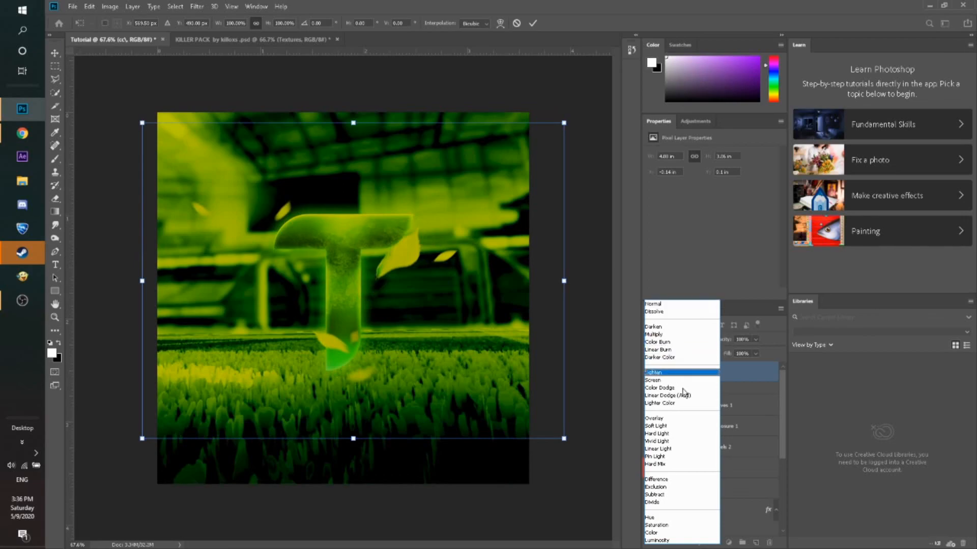
left_click(671, 418)
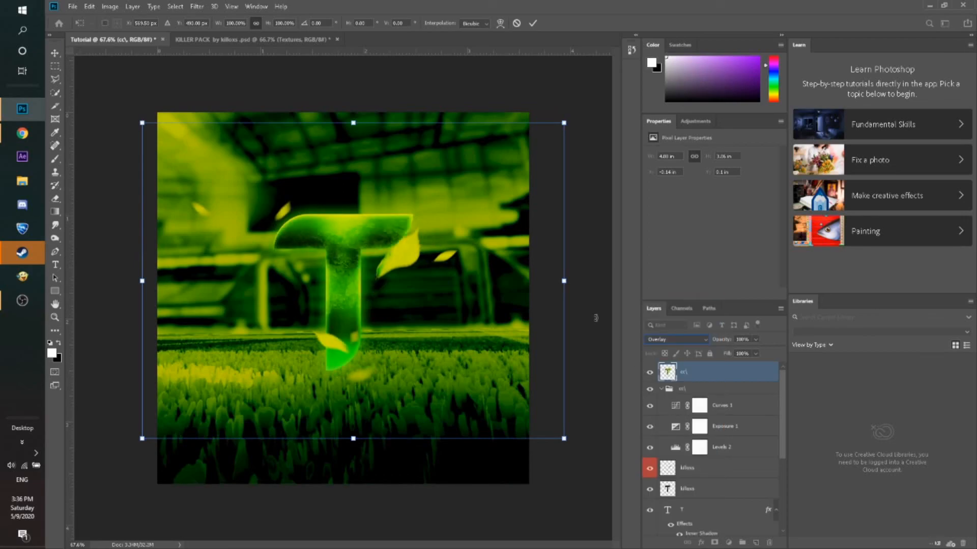
left_click(533, 22)
key("z")
left_click(364, 293)
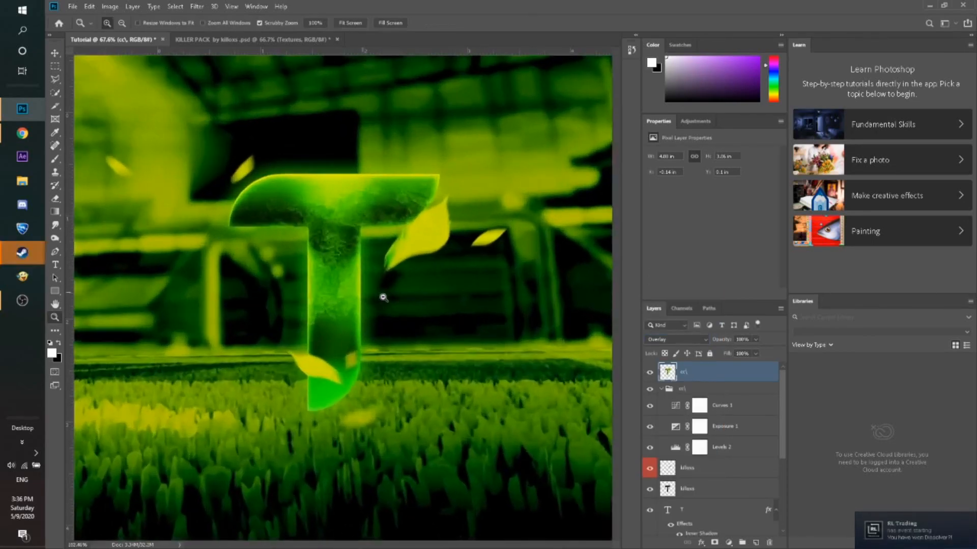
left_click(382, 294, "alt")
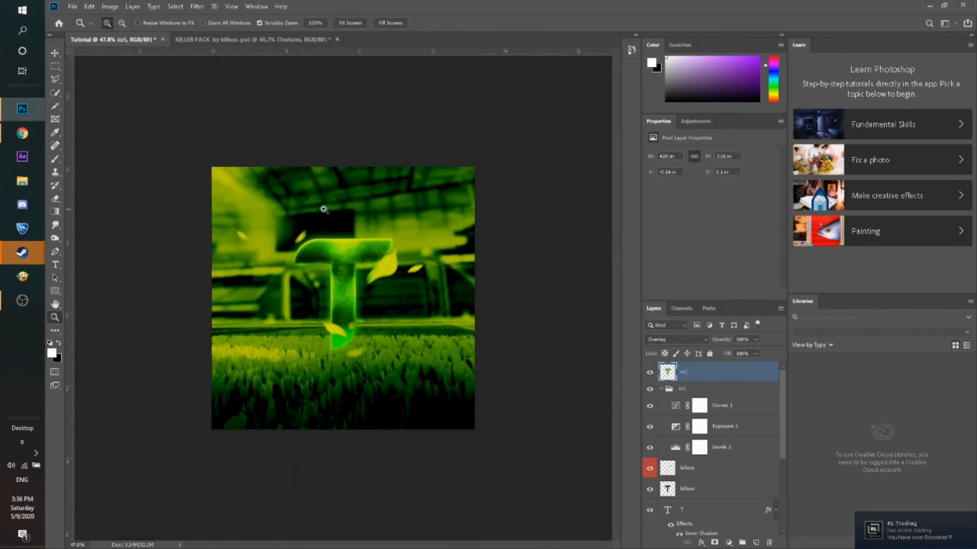